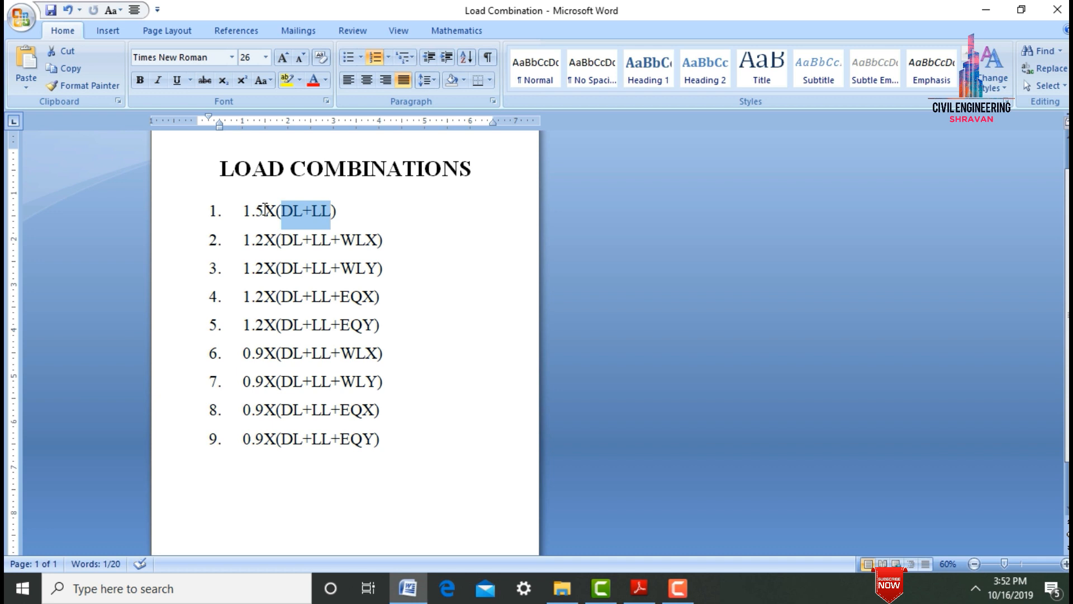
# Review each listed load combination in the document, examining its load factor and the loads it combines
pyautogui.moveTo(244, 211); pyautogui.dragTo(373, 242)
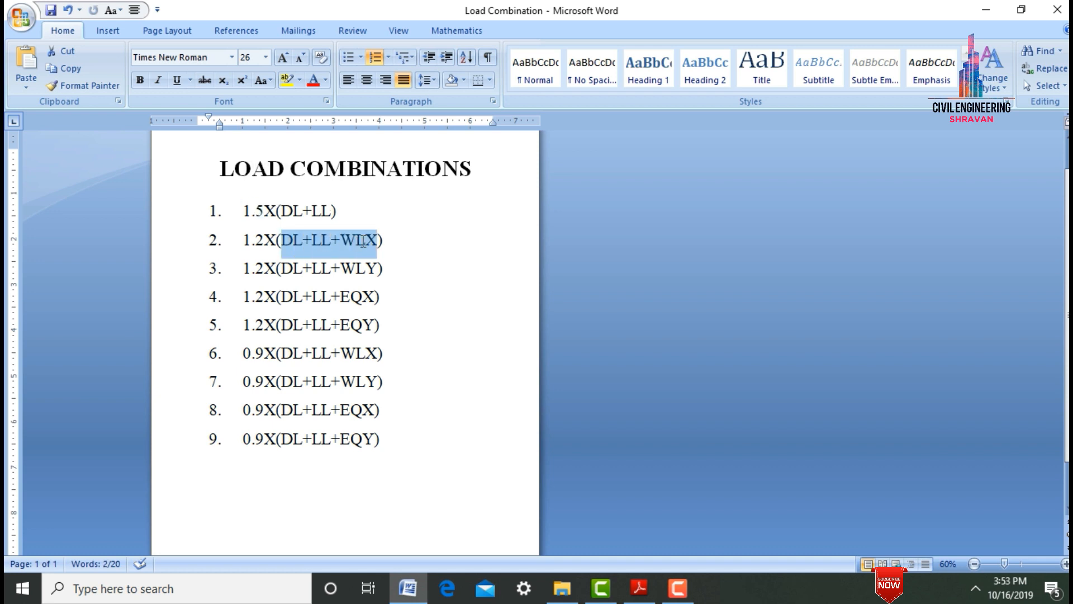
pyautogui.click(264, 241)
pyautogui.moveTo(265, 241); pyautogui.dragTo(245, 240)
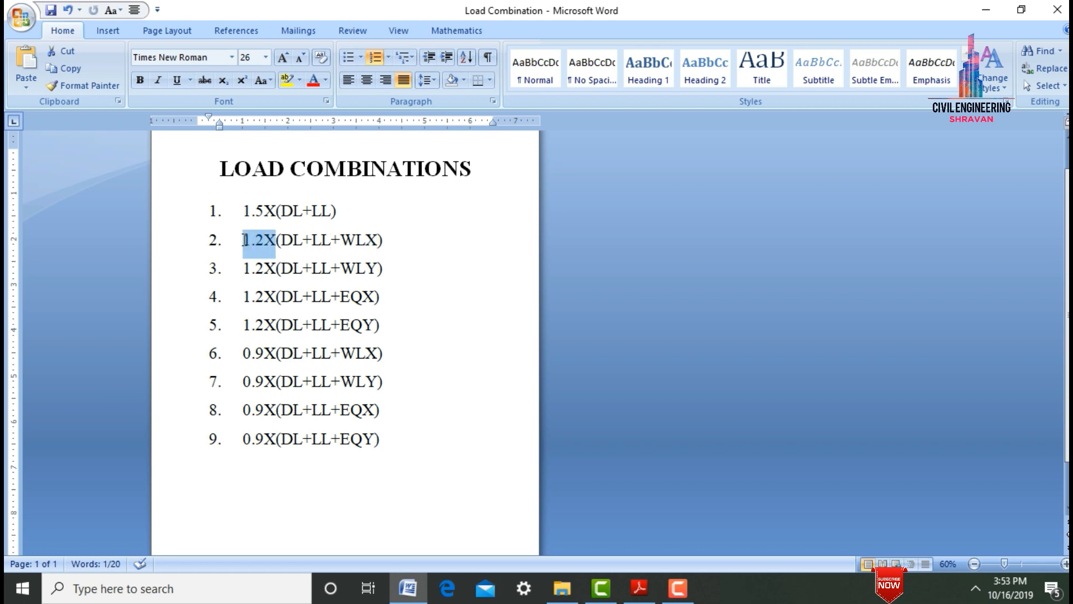
pyautogui.click(286, 270)
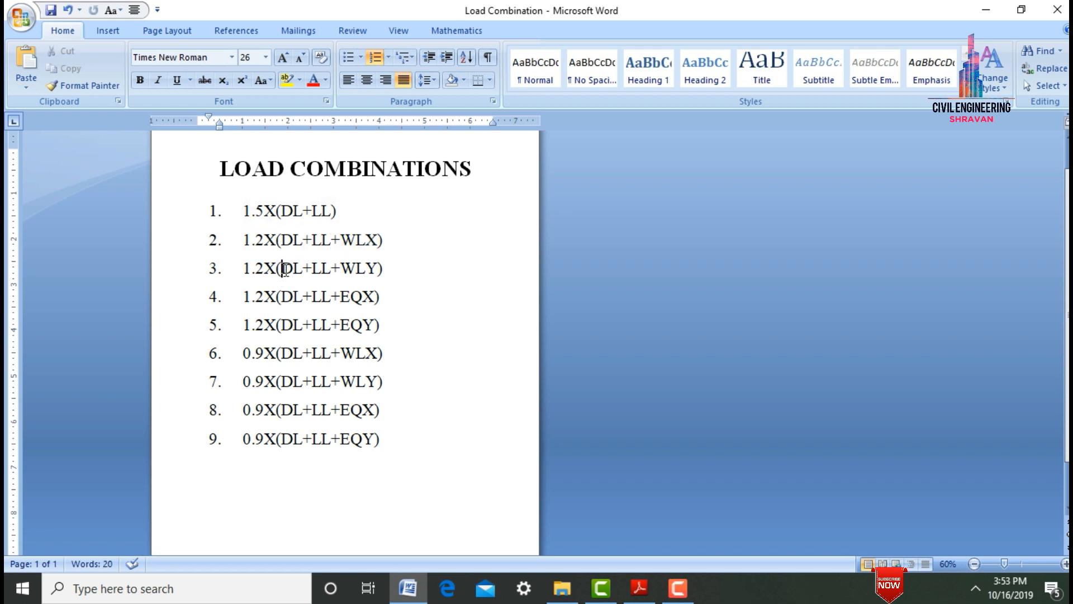
pyautogui.moveTo(373, 270); pyautogui.dragTo(272, 274)
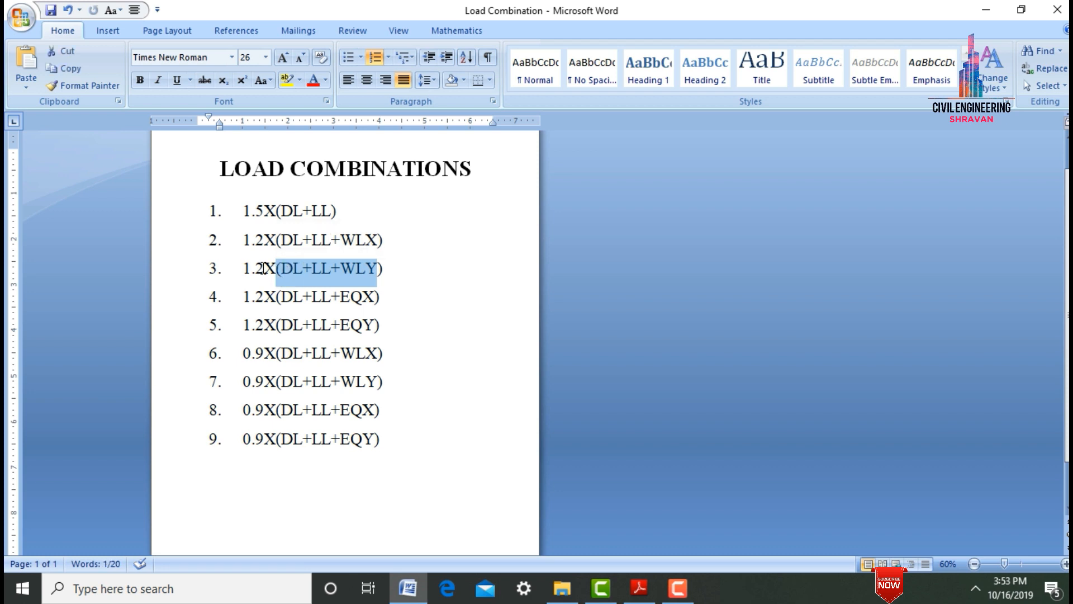
pyautogui.doubleClick(263, 268)
pyautogui.moveTo(281, 297); pyautogui.dragTo(371, 302)
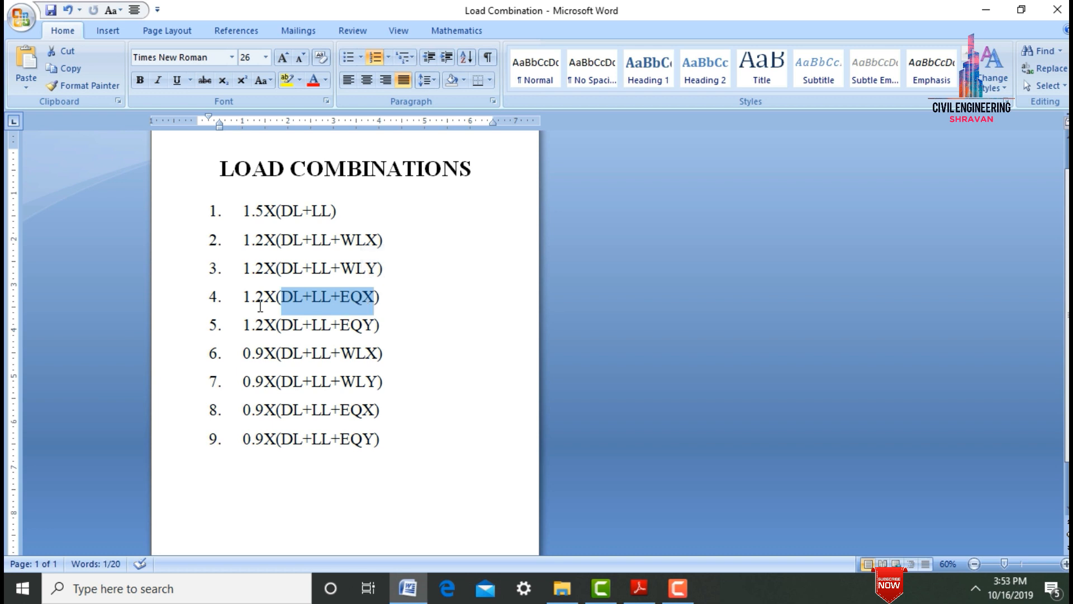
pyautogui.moveTo(263, 298); pyautogui.dragTo(236, 305)
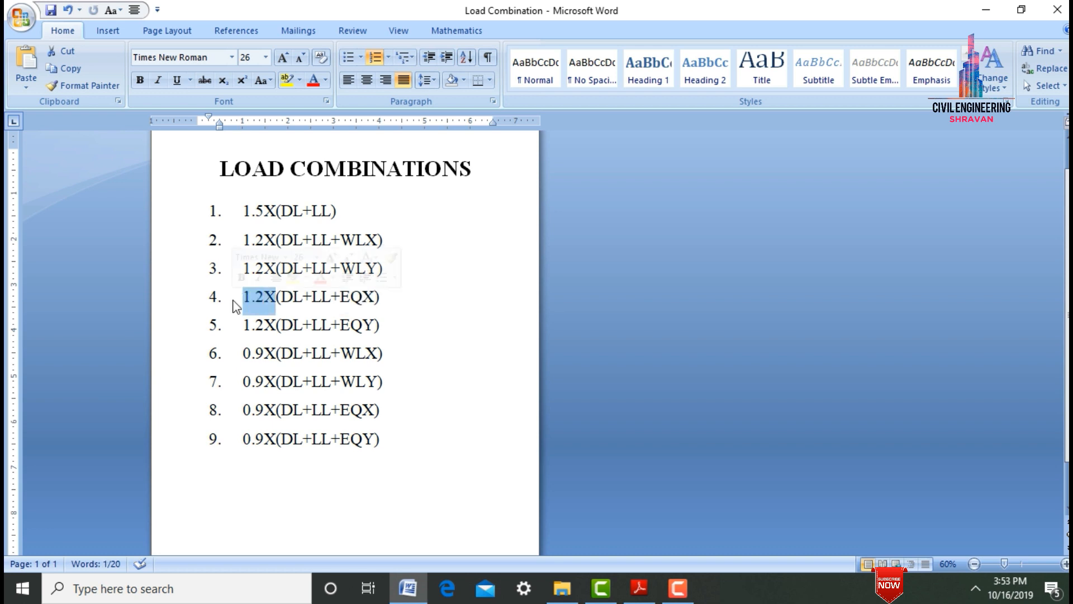
pyautogui.click(294, 306)
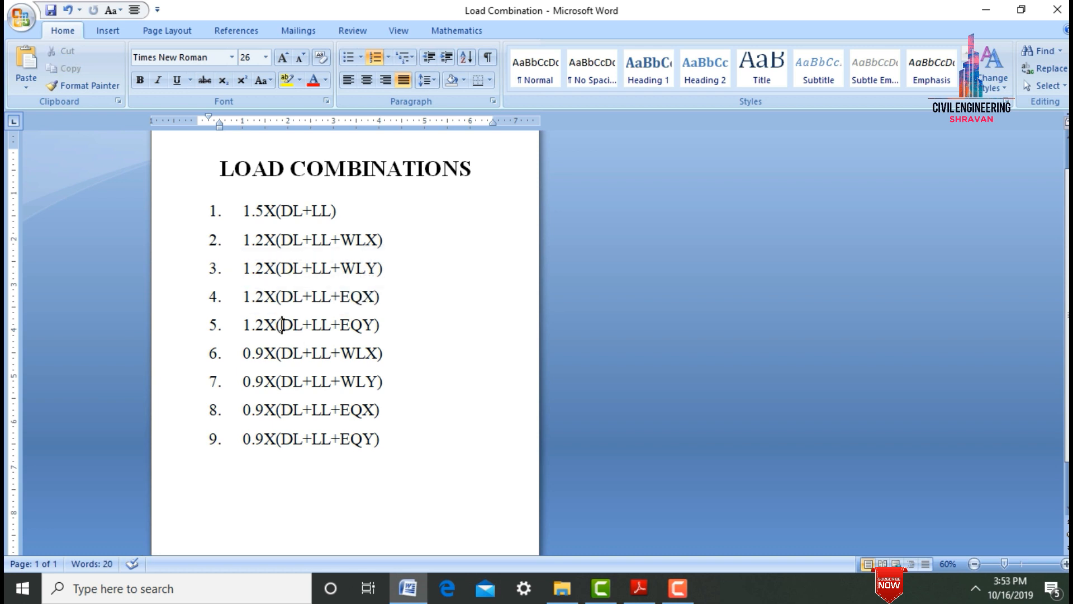
pyautogui.moveTo(370, 329); pyautogui.dragTo(355, 364)
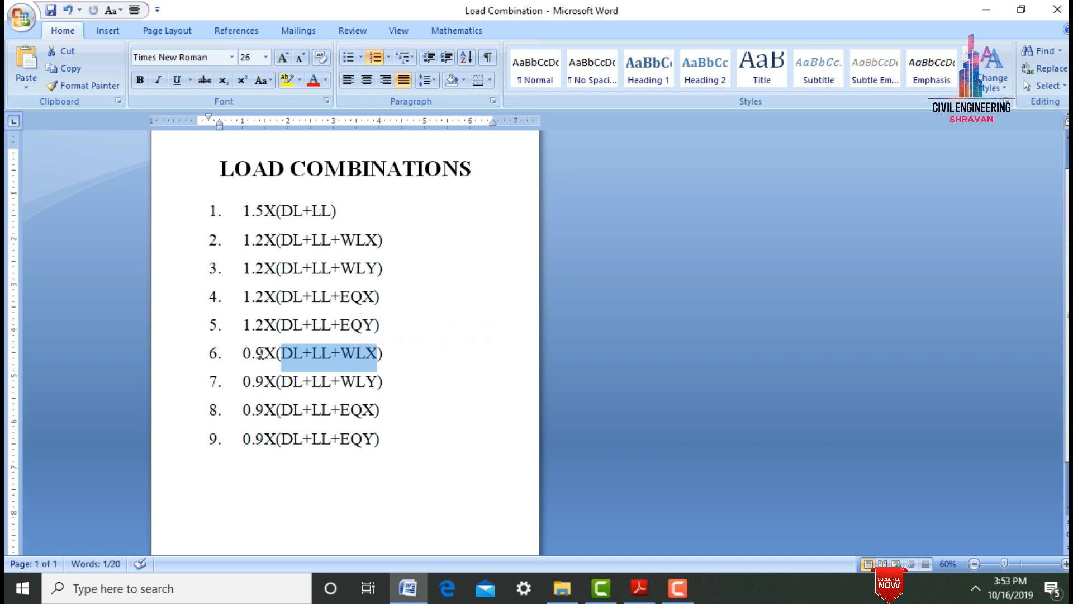
pyautogui.doubleClick(258, 353)
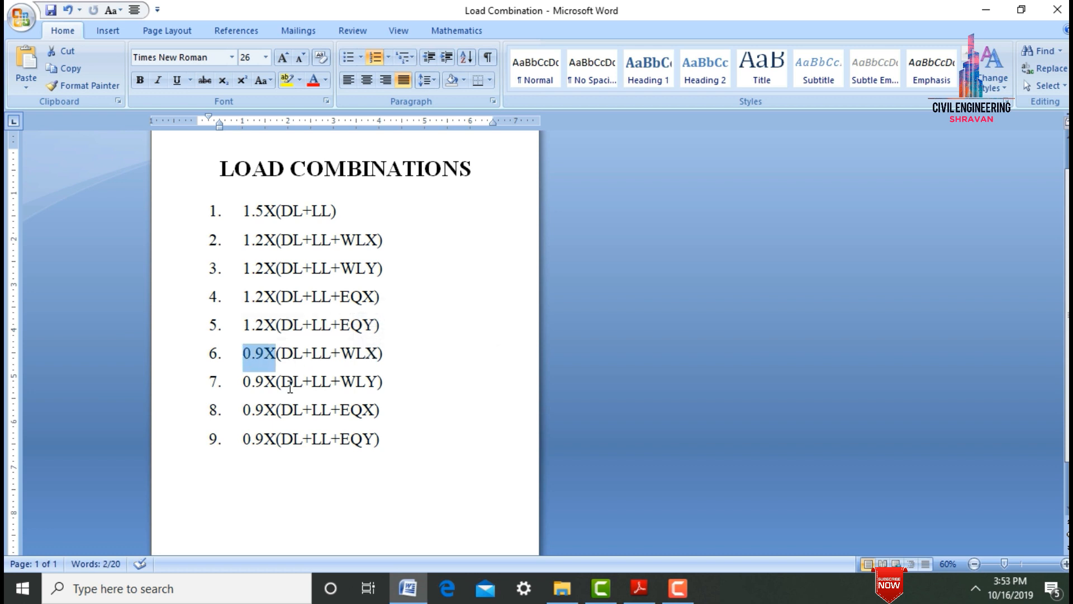
pyautogui.moveTo(281, 382); pyautogui.dragTo(365, 389)
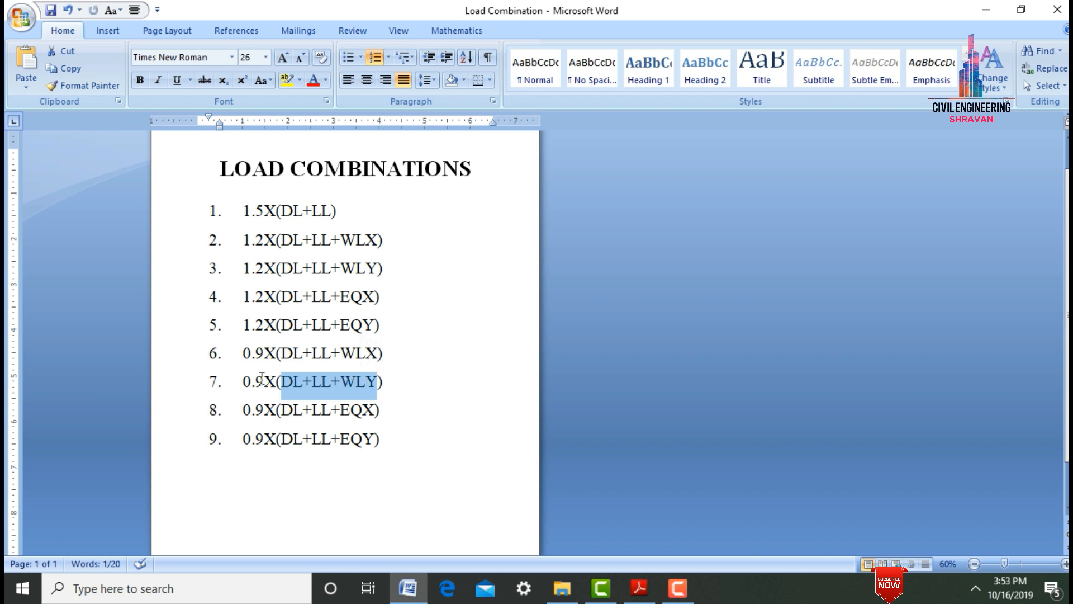
pyautogui.doubleClick(265, 380)
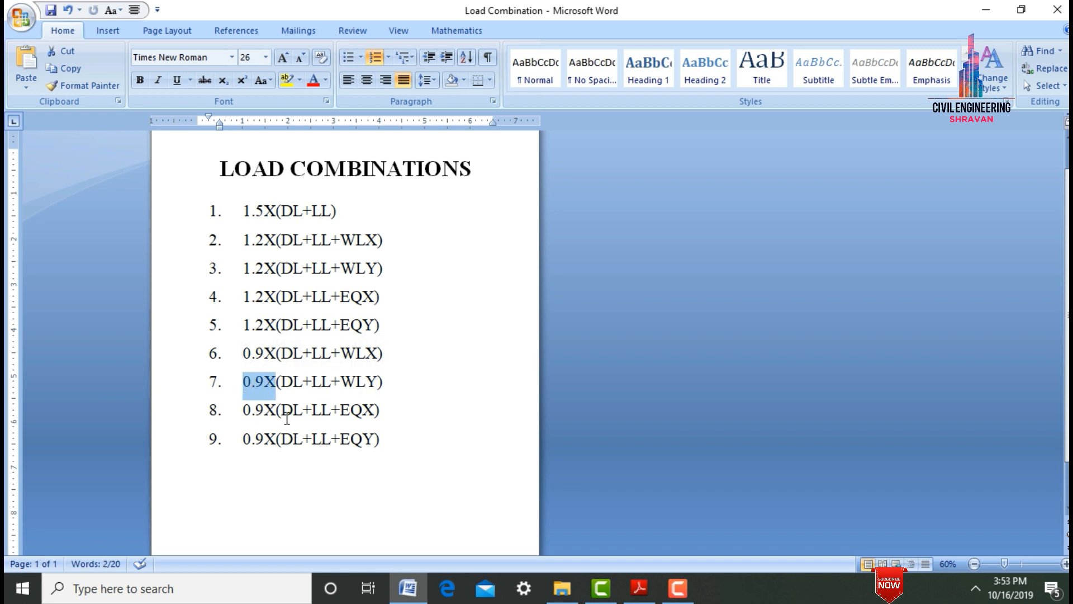
pyautogui.moveTo(281, 414); pyautogui.dragTo(359, 413)
pyautogui.moveTo(267, 412); pyautogui.dragTo(361, 445)
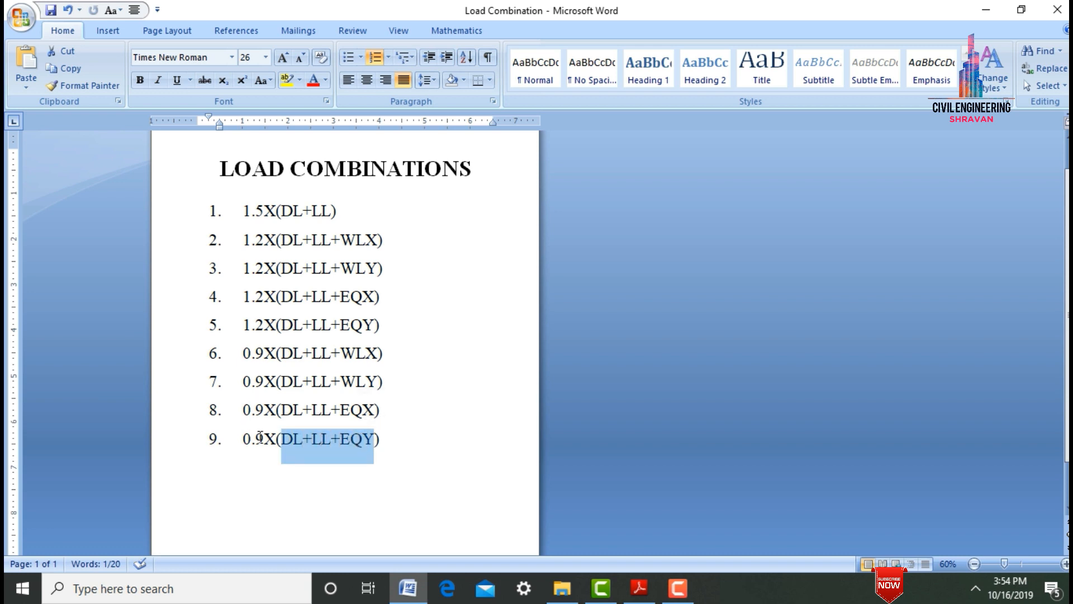
pyautogui.click(429, 443)
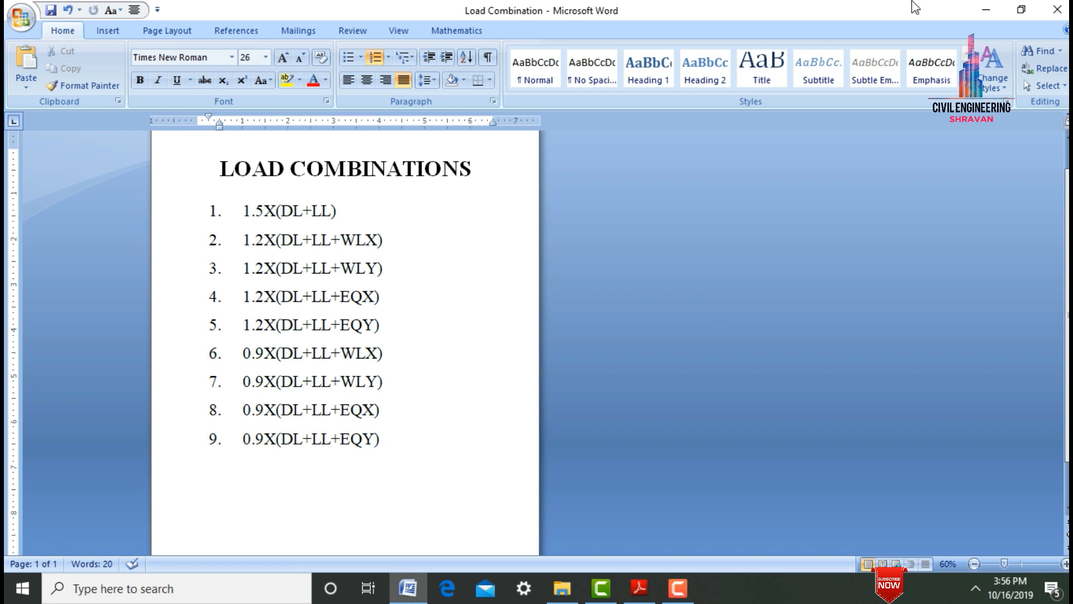
# Minimize the open windows, start STAAD.Pro V8i and open the recent file Final
pyautogui.click(986, 10)
pyautogui.click(986, 9)
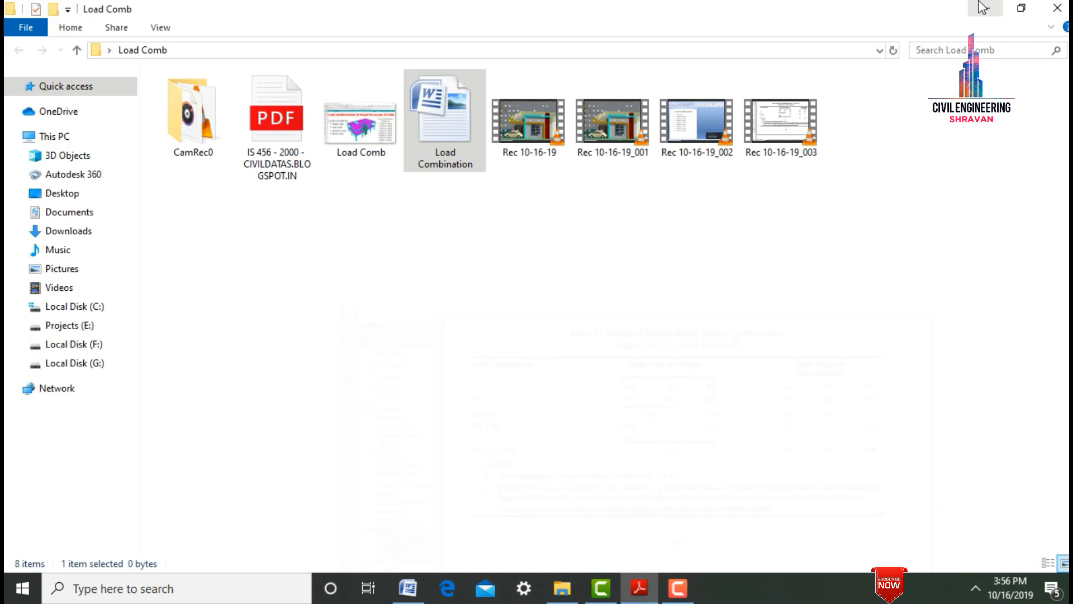
pyautogui.click(986, 9)
pyautogui.doubleClick(35, 371)
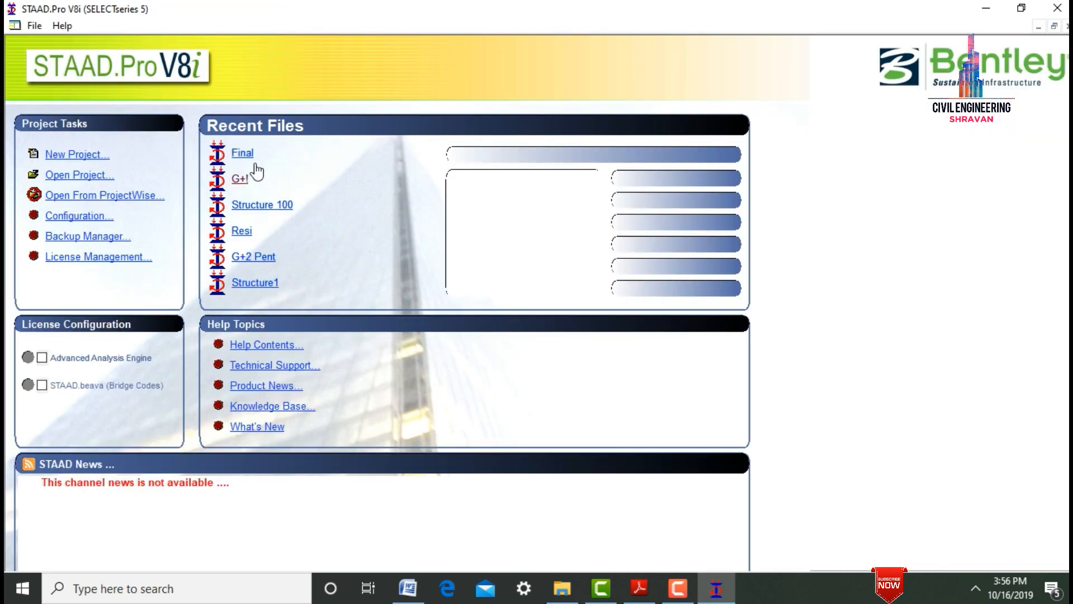
pyautogui.click(243, 154)
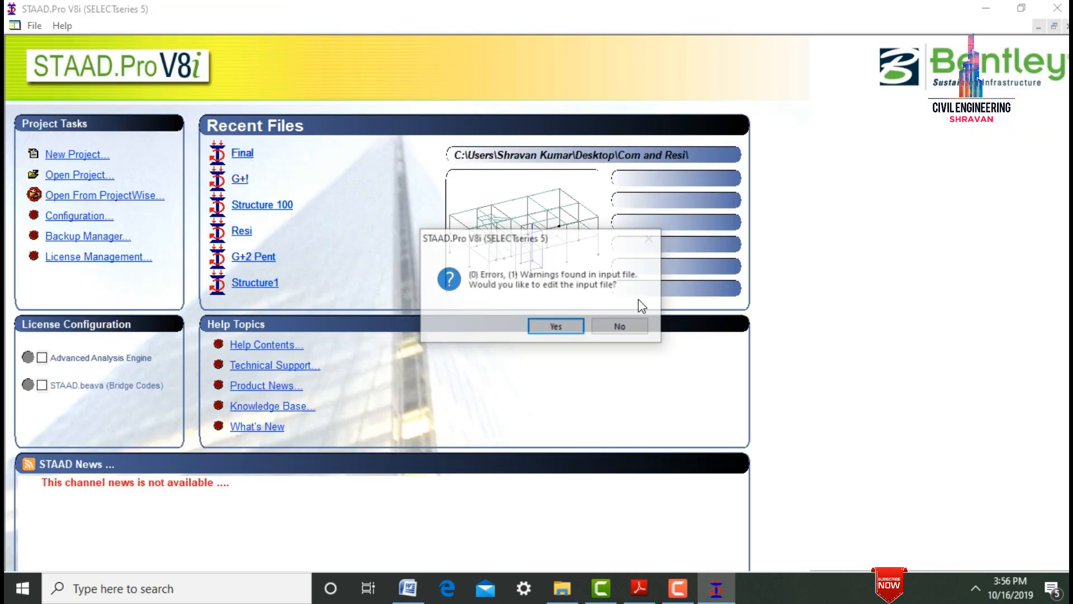
pyautogui.click(541, 333)
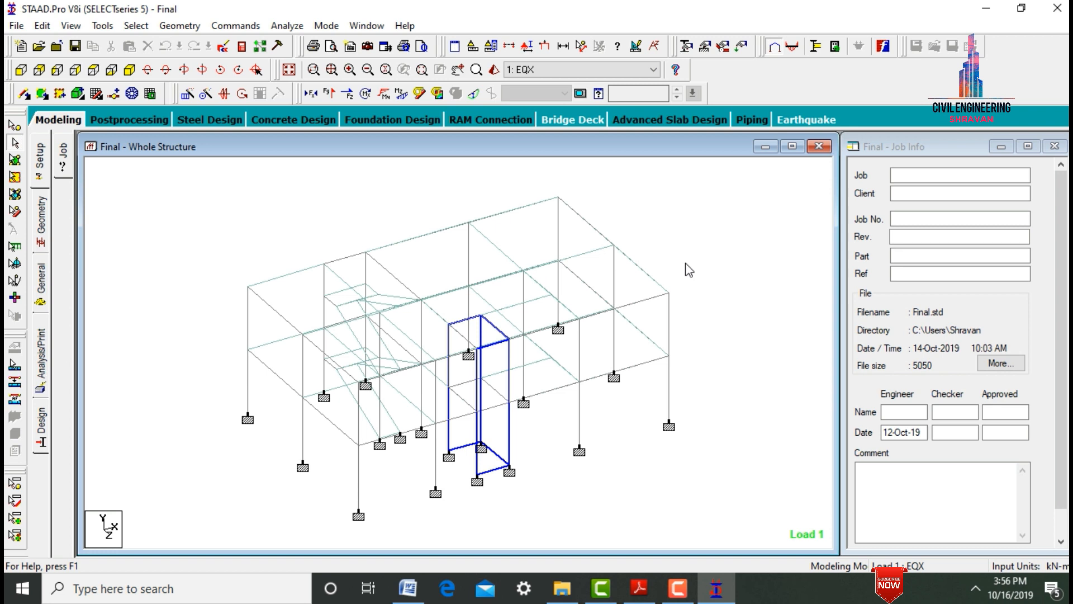
# Examine the whole structure in a 3D rendered view from different angles
pyautogui.click(494, 71)
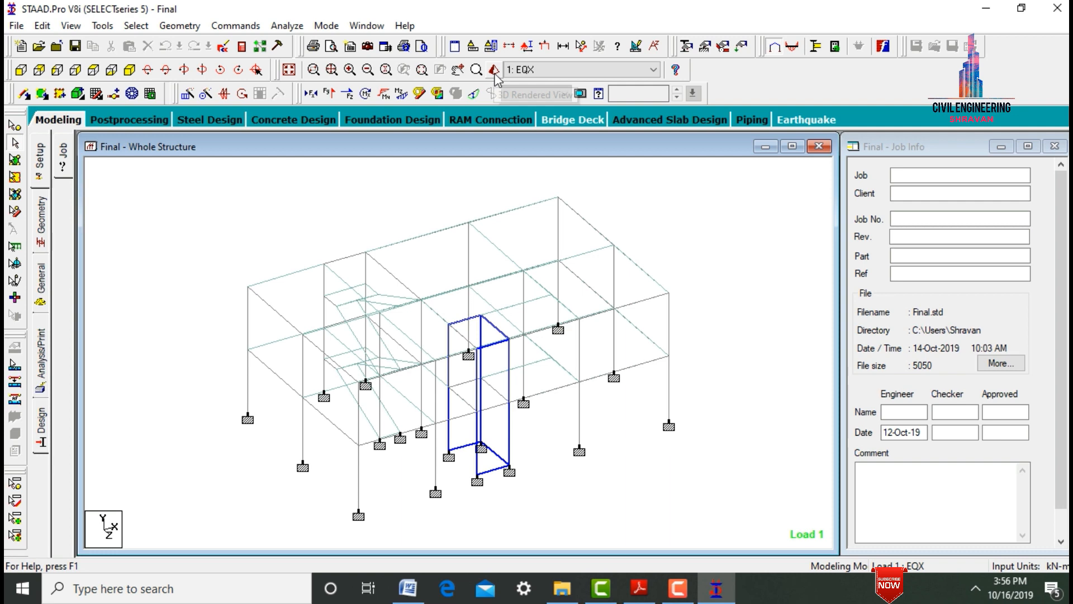
pyautogui.click(1008, 248)
pyautogui.moveTo(1012, 247); pyautogui.dragTo(529, 278)
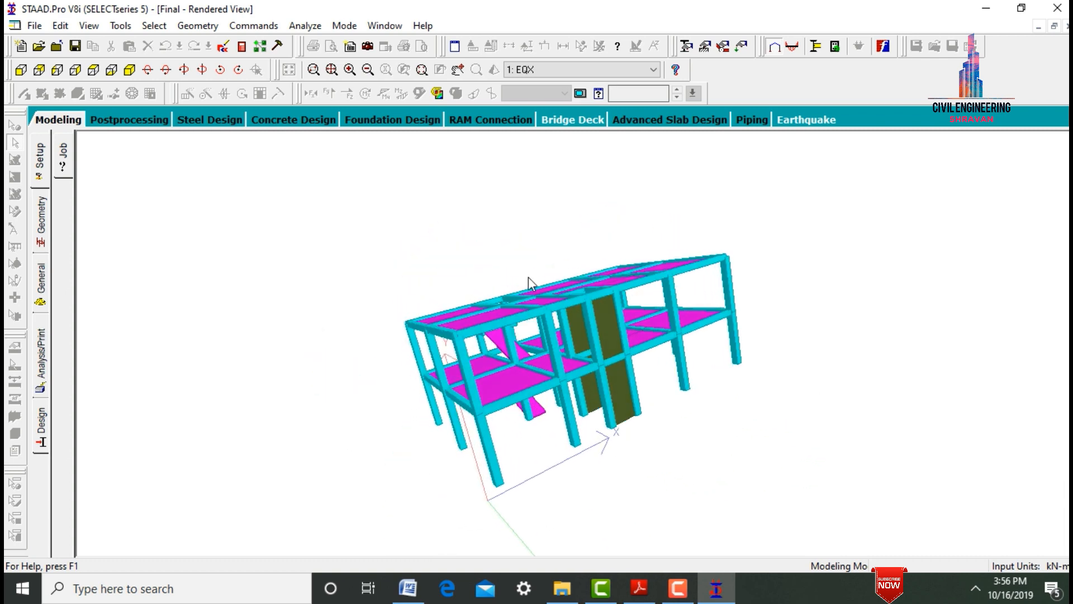
# Return to the modeling view and expand the Load Cases Details in the structure's load definitions
pyautogui.click(66, 123)
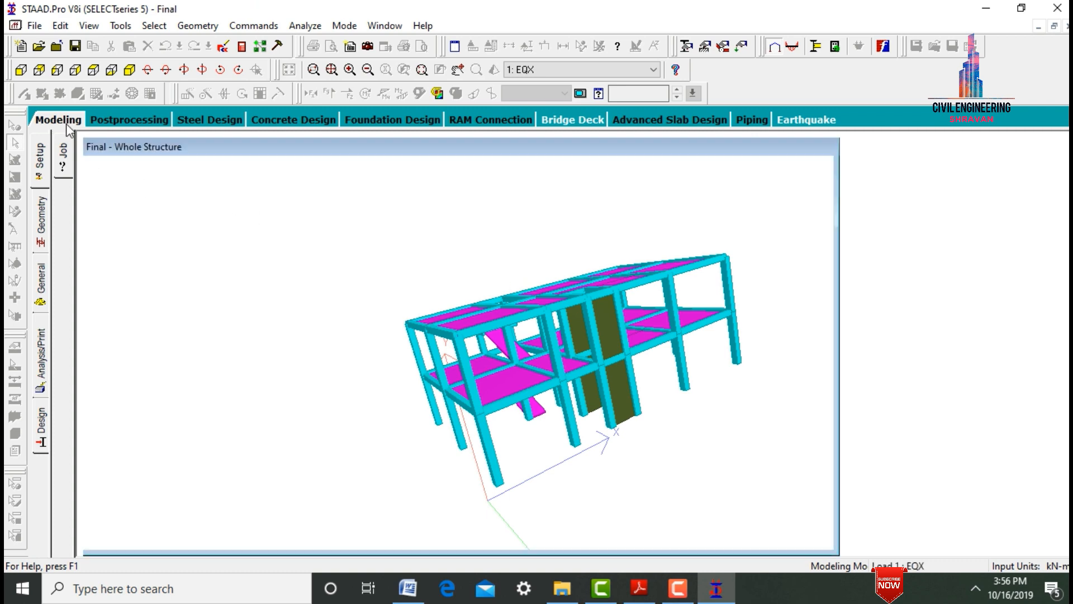
pyautogui.click(40, 302)
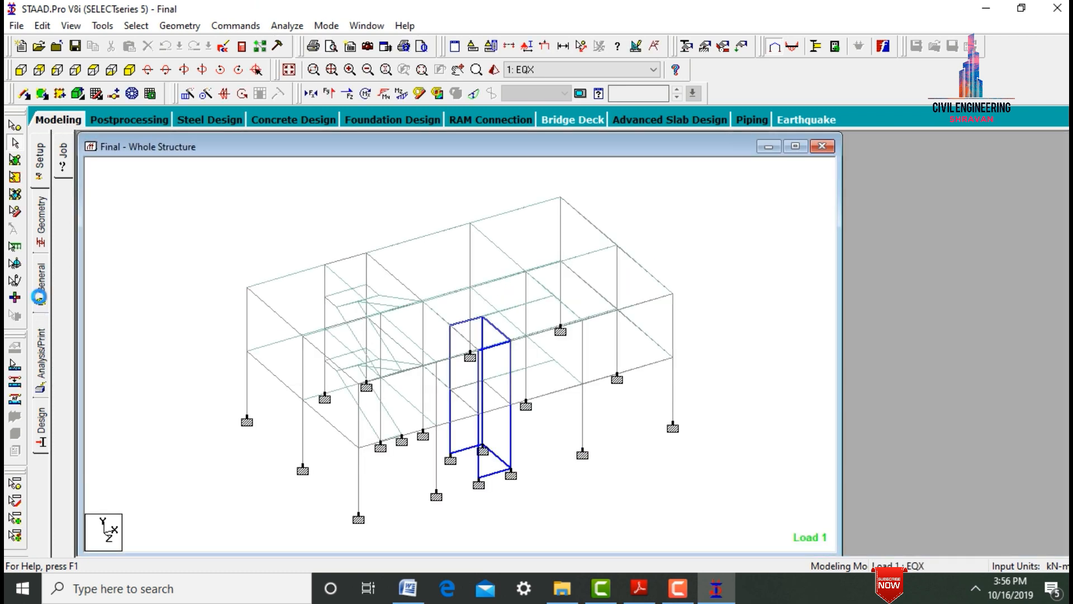
pyautogui.click(65, 346)
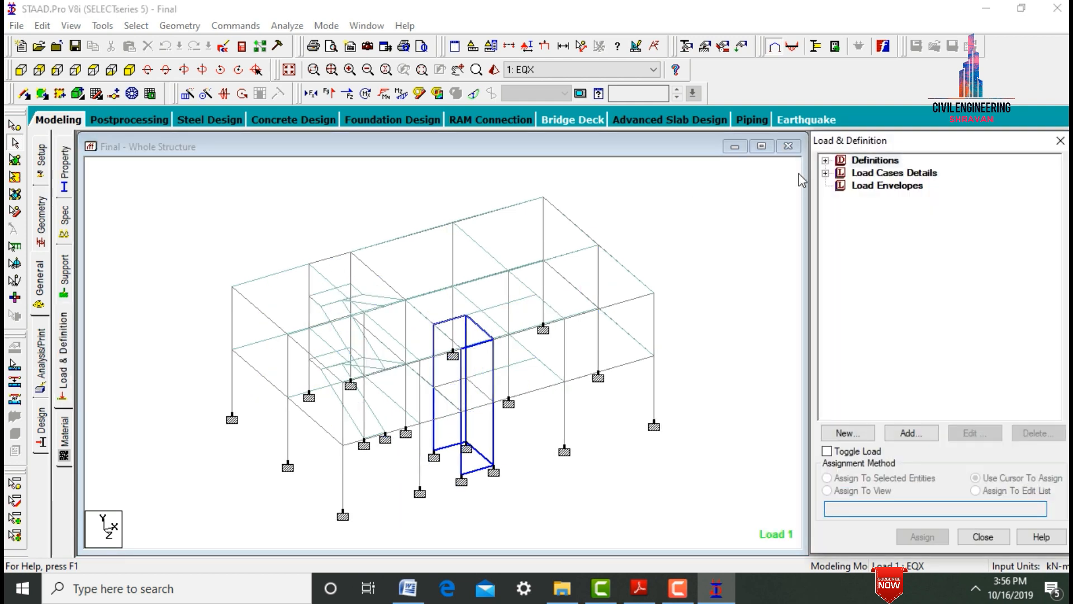
pyautogui.click(828, 175)
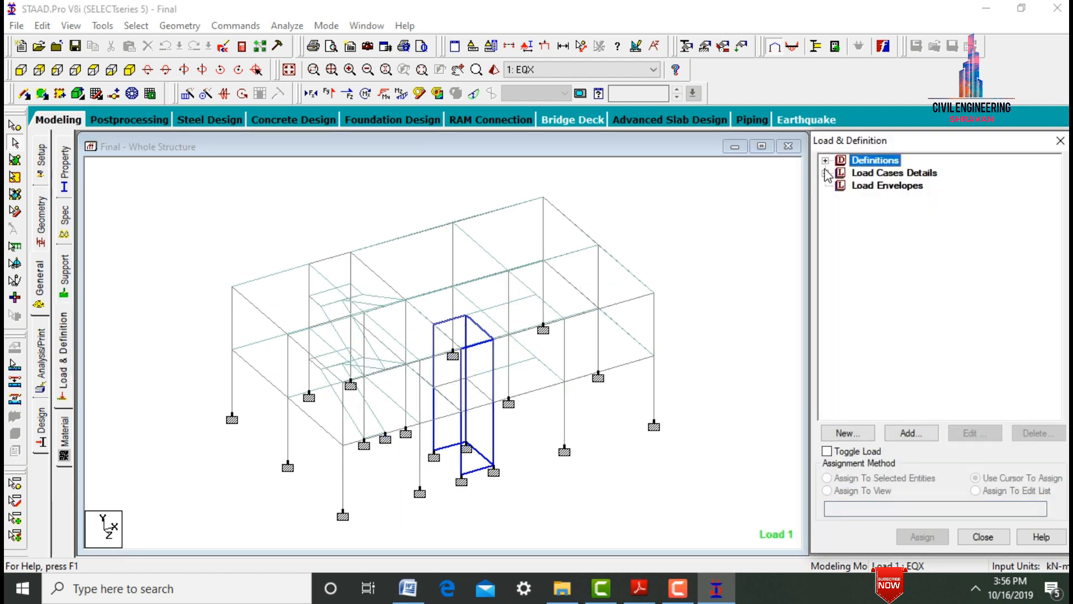
pyautogui.click(826, 173)
pyautogui.click(883, 173)
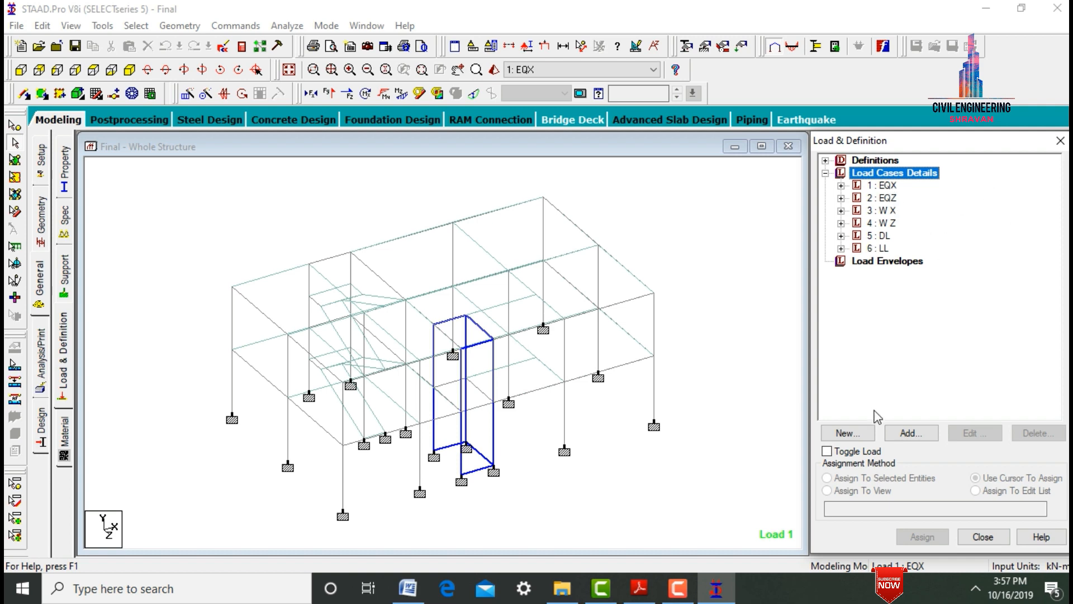
# Start a new load combination as load number 7, named LC 1, with a default factor of 1.5
pyautogui.click(905, 433)
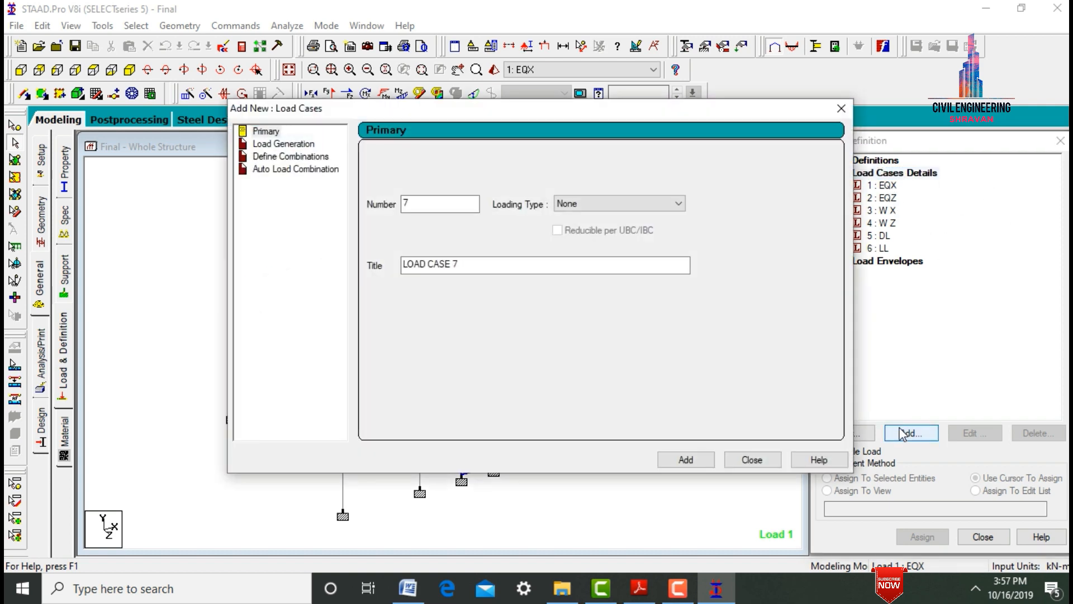
pyautogui.click(302, 157)
pyautogui.doubleClick(439, 157)
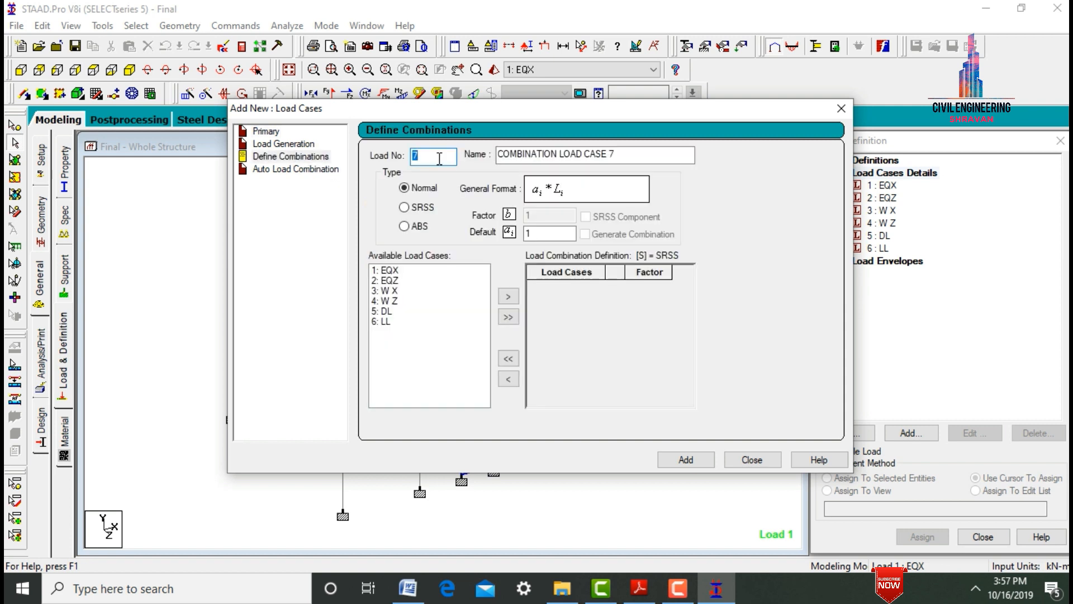
pyautogui.moveTo(650, 156); pyautogui.dragTo(479, 165)
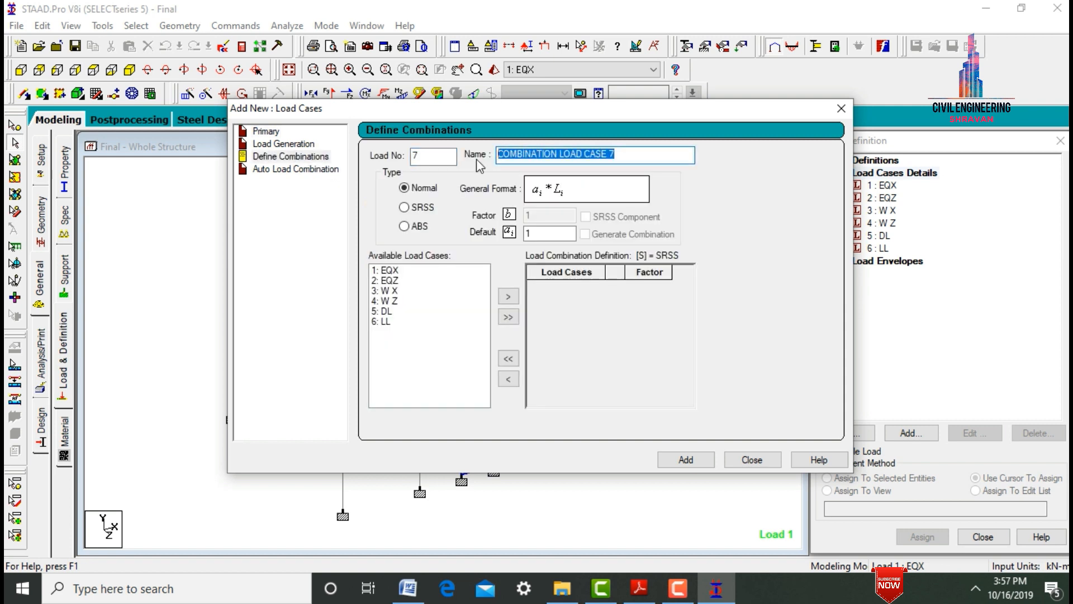
pyautogui.write('LC 1')
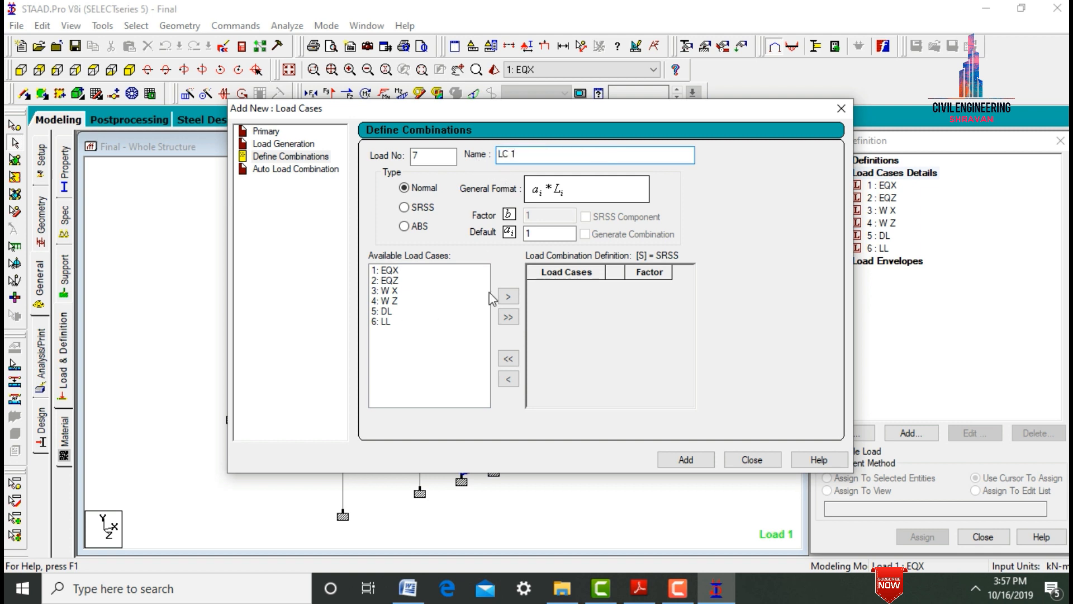
pyautogui.click(542, 233)
pyautogui.write('.5')
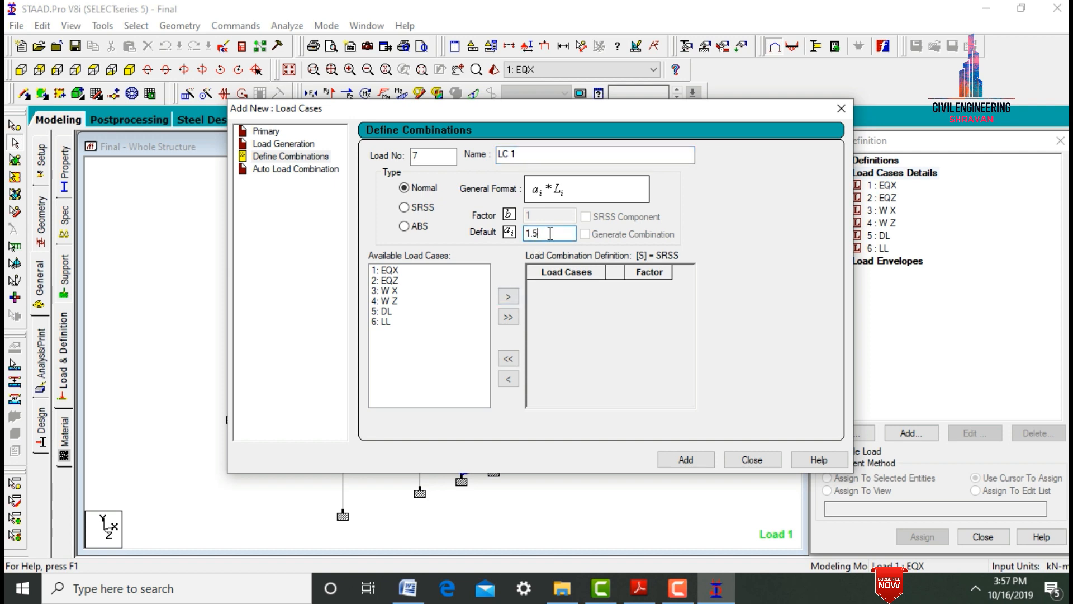
# Include load cases DL and LL in combination LC 1 and add it, agreeing to delete the existing result files
pyautogui.click(402, 597)
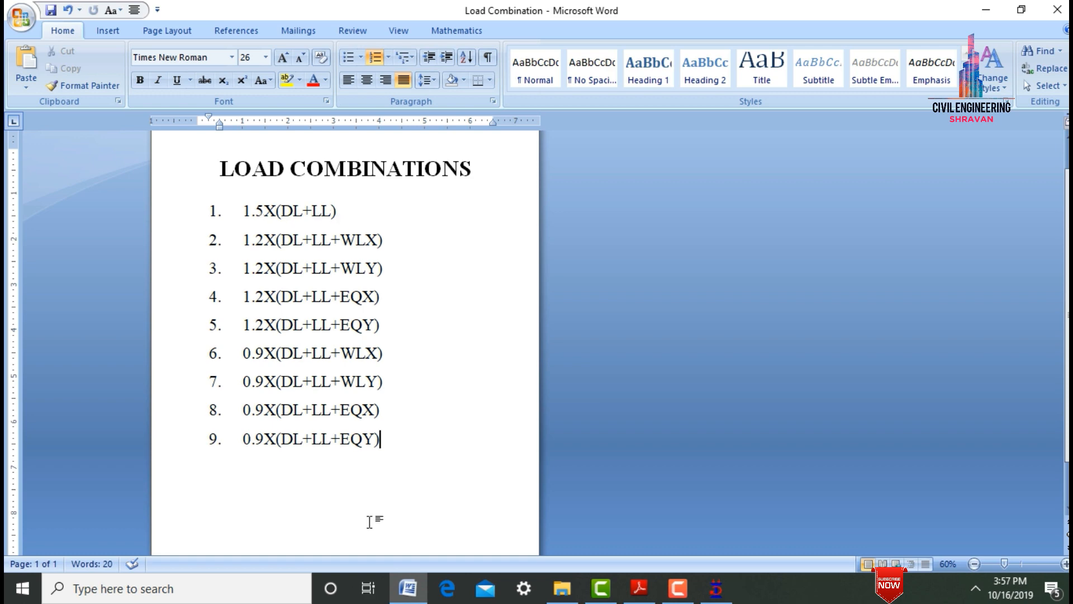
pyautogui.click(408, 588)
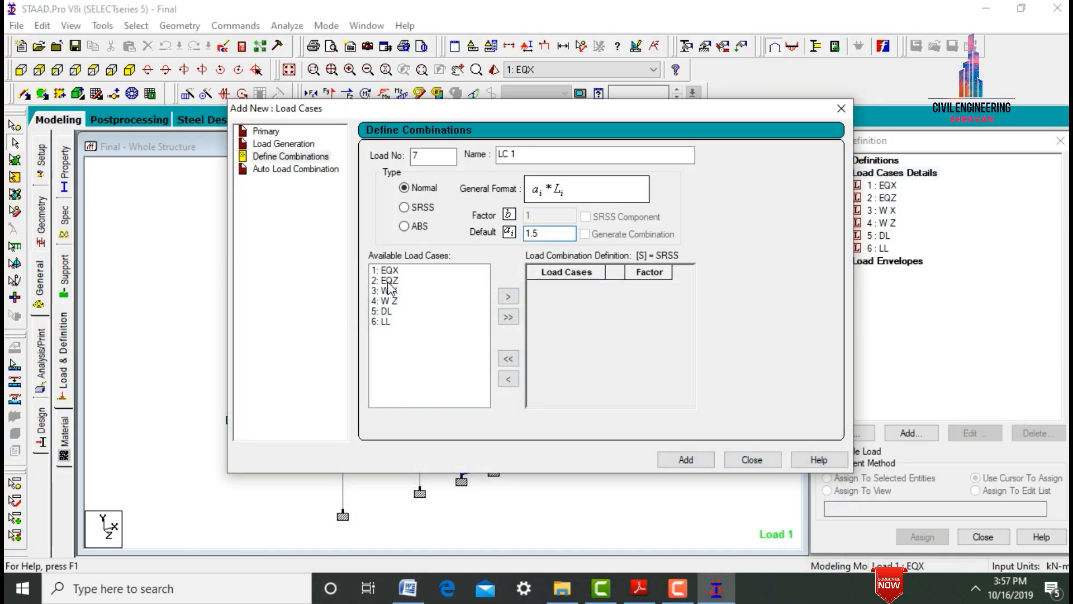
pyautogui.click(392, 310)
pyautogui.click(550, 230)
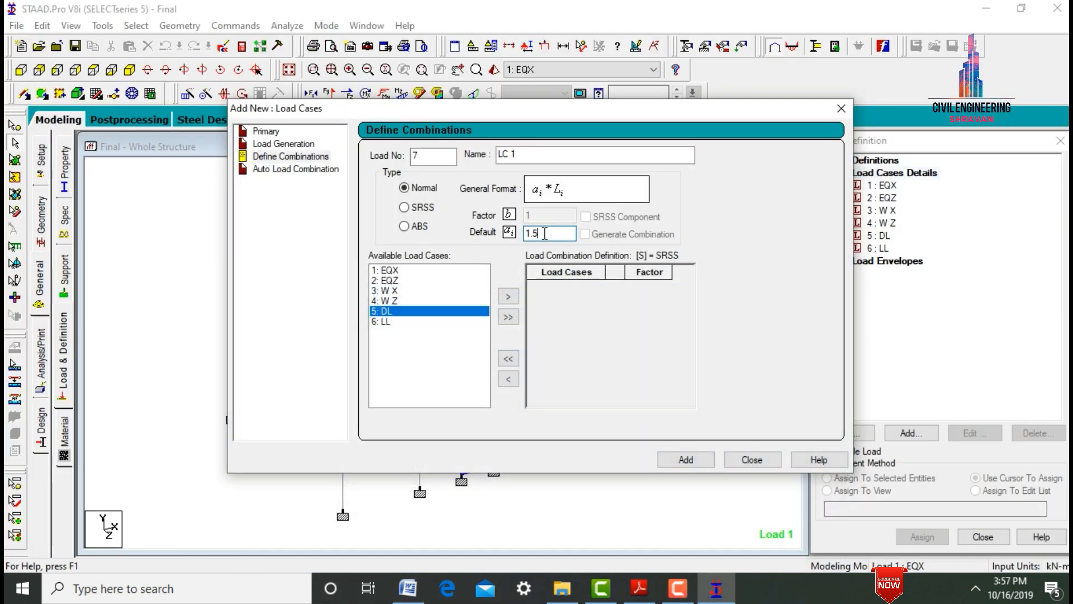
pyautogui.keyDown('ctrl'); pyautogui.click(391, 318); pyautogui.keyUp('ctrl')
pyautogui.click(508, 298)
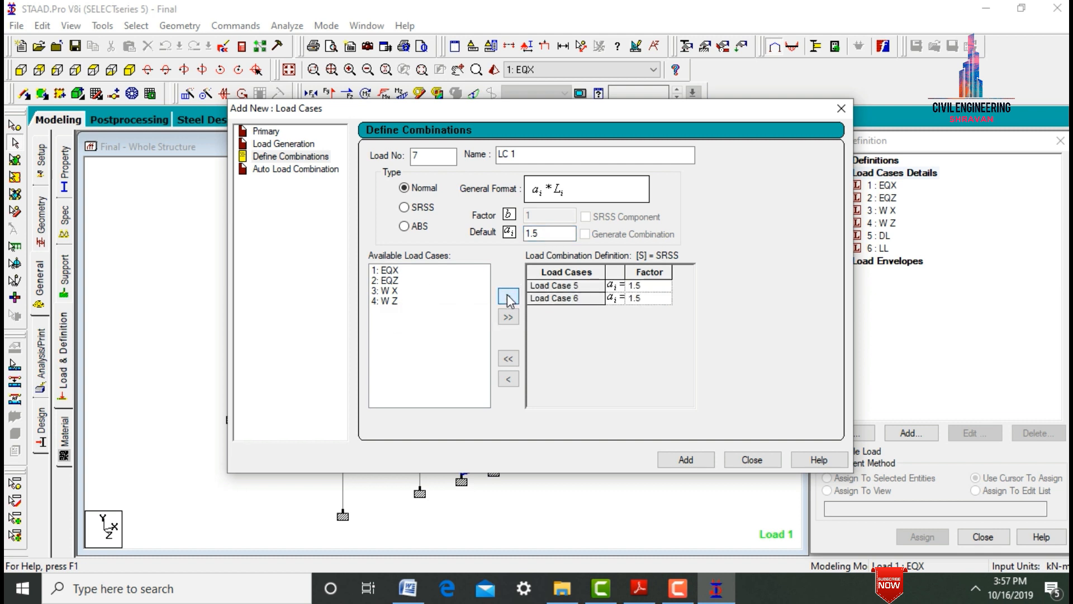
pyautogui.click(708, 457)
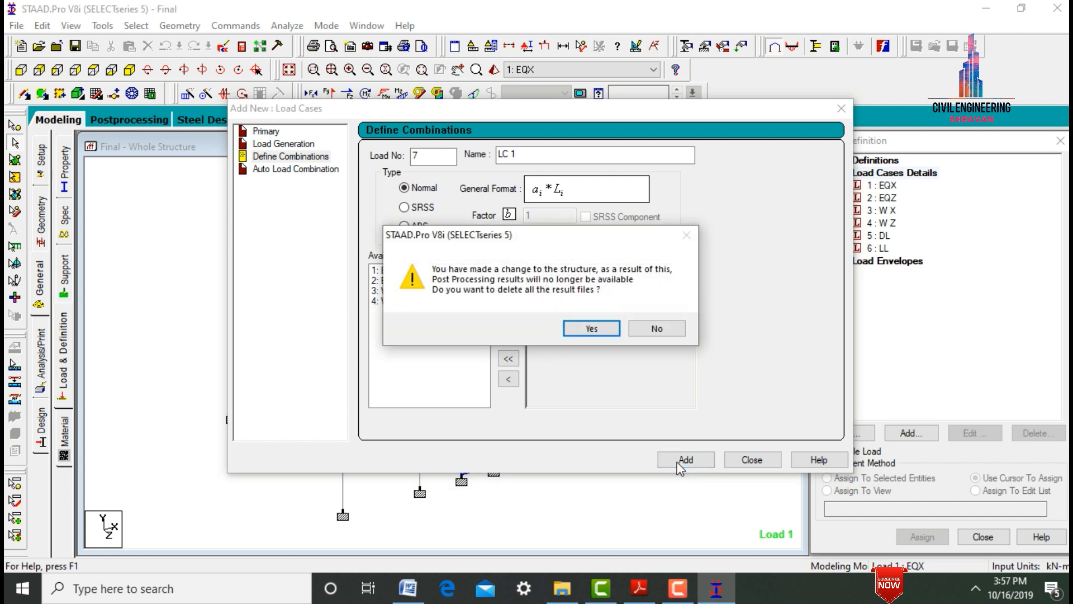
pyautogui.click(592, 328)
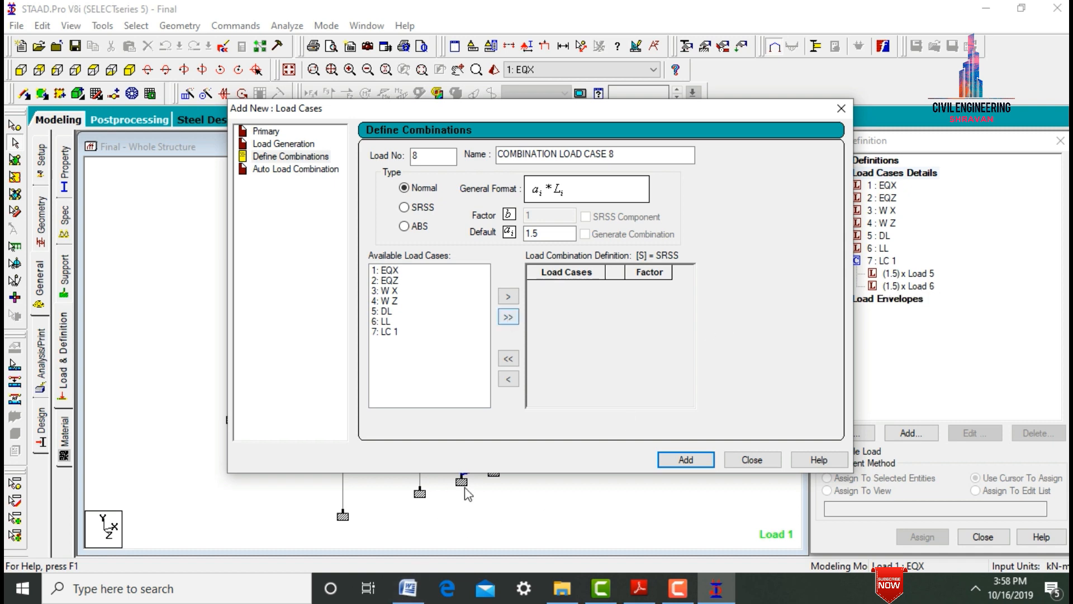
# Check the second combination in the Word list, then name load combination 8 LC 2 and set its default factor to 1.2
pyautogui.click(408, 588)
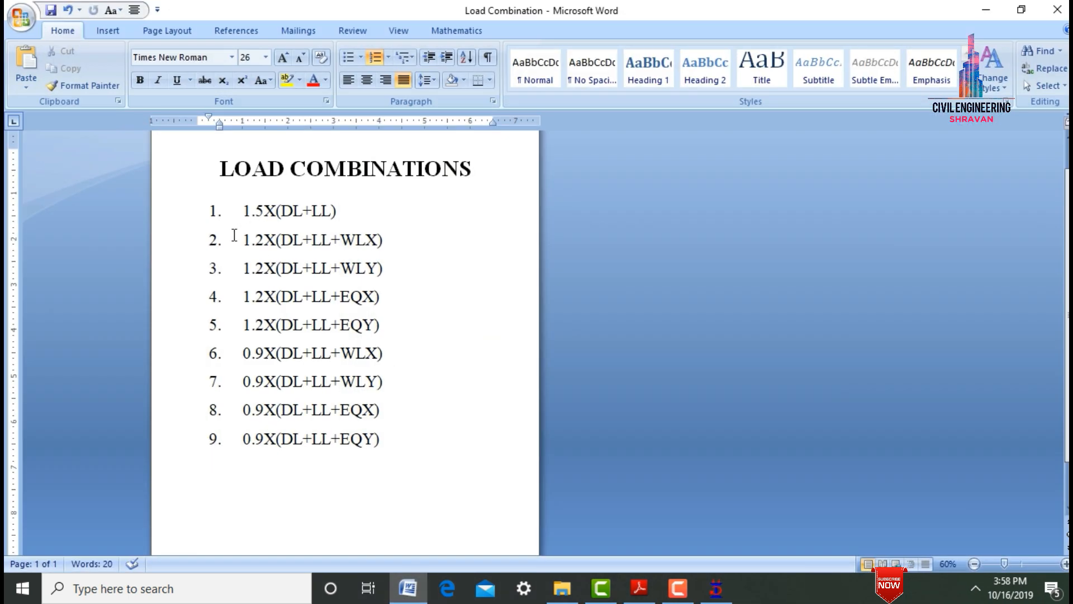
pyautogui.moveTo(239, 239); pyautogui.dragTo(375, 244)
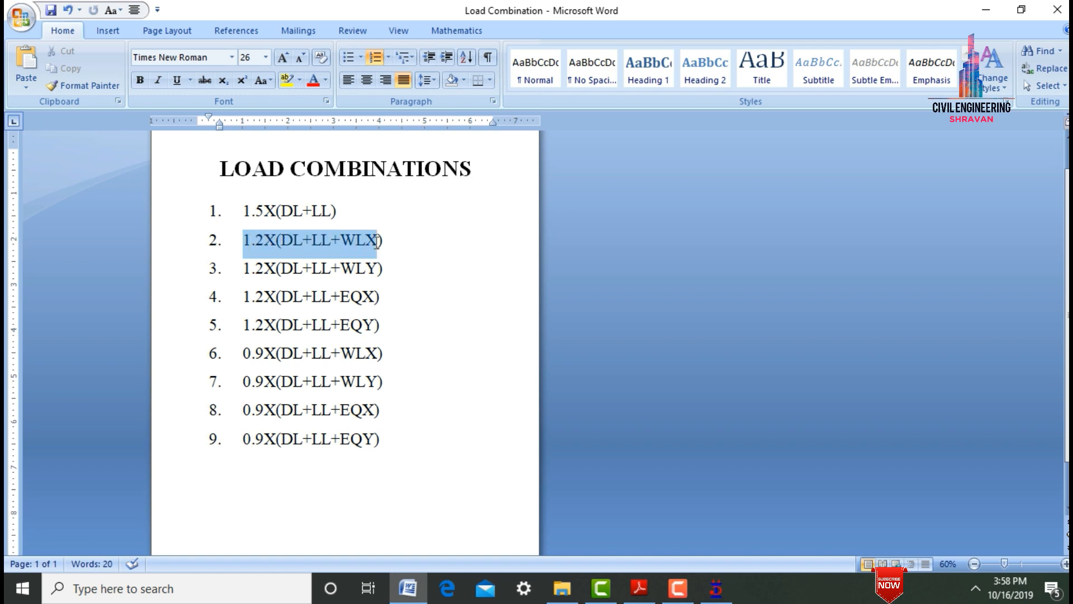
pyautogui.click(716, 588)
pyautogui.moveTo(628, 155); pyautogui.dragTo(470, 158)
pyautogui.write('LC 2')
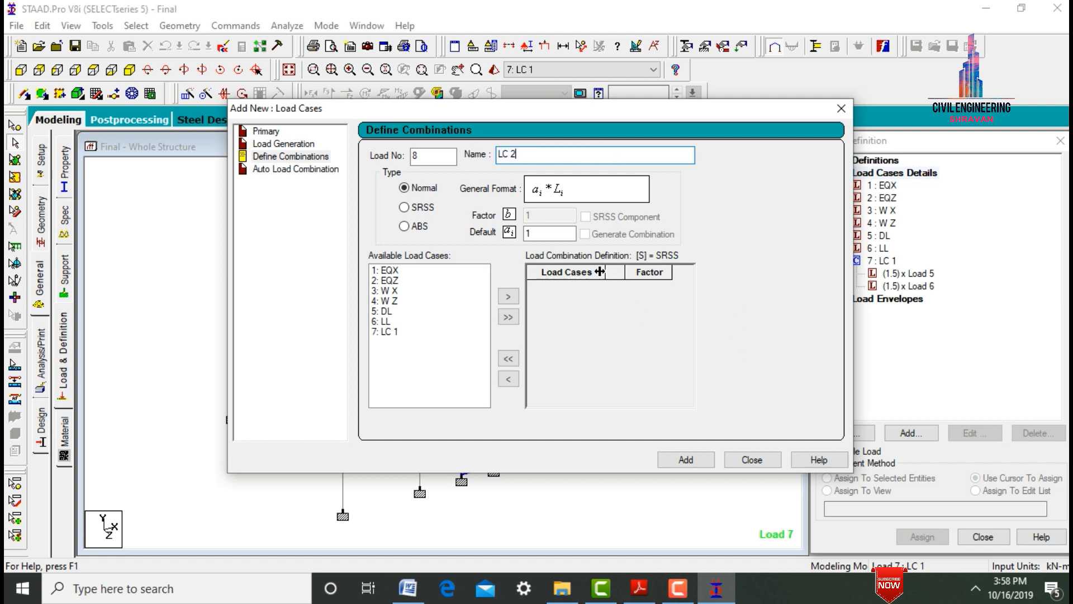
pyautogui.click(546, 234)
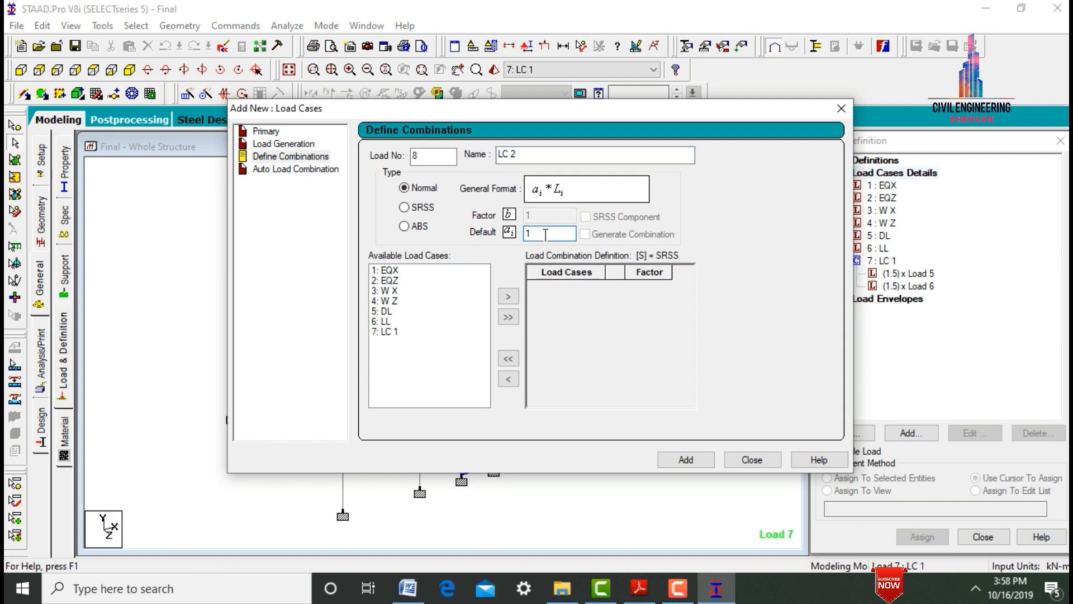
# Include load cases W X, DL and LL in combination LC 2 and add it
pyautogui.click(391, 312)
pyautogui.keyDown('shift'); pyautogui.click(393, 322); pyautogui.keyUp('shift')
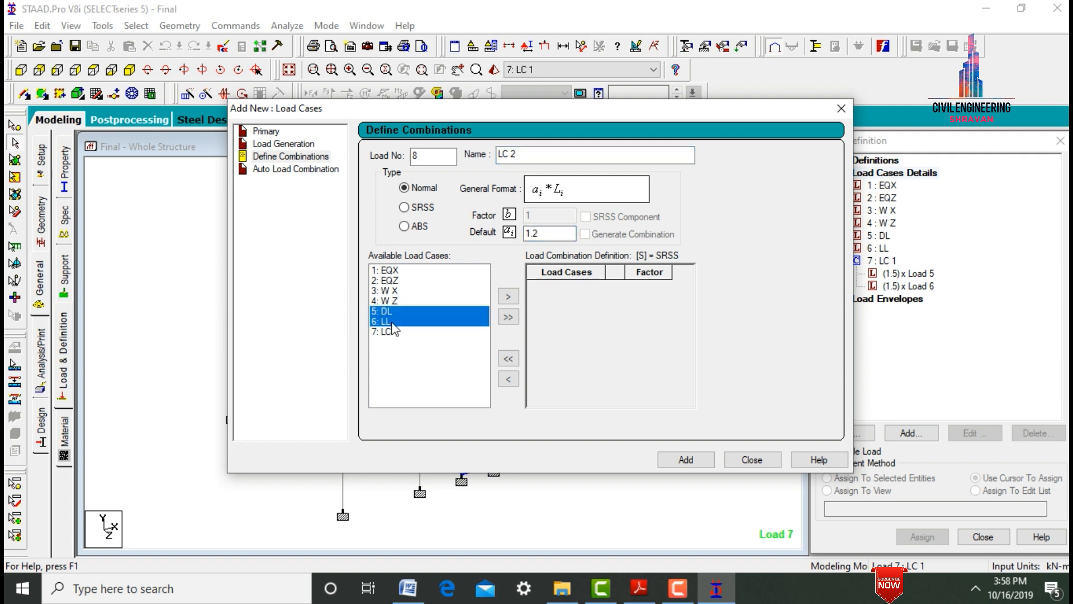
pyautogui.keyDown('ctrl'); pyautogui.click(399, 291); pyautogui.keyUp('ctrl')
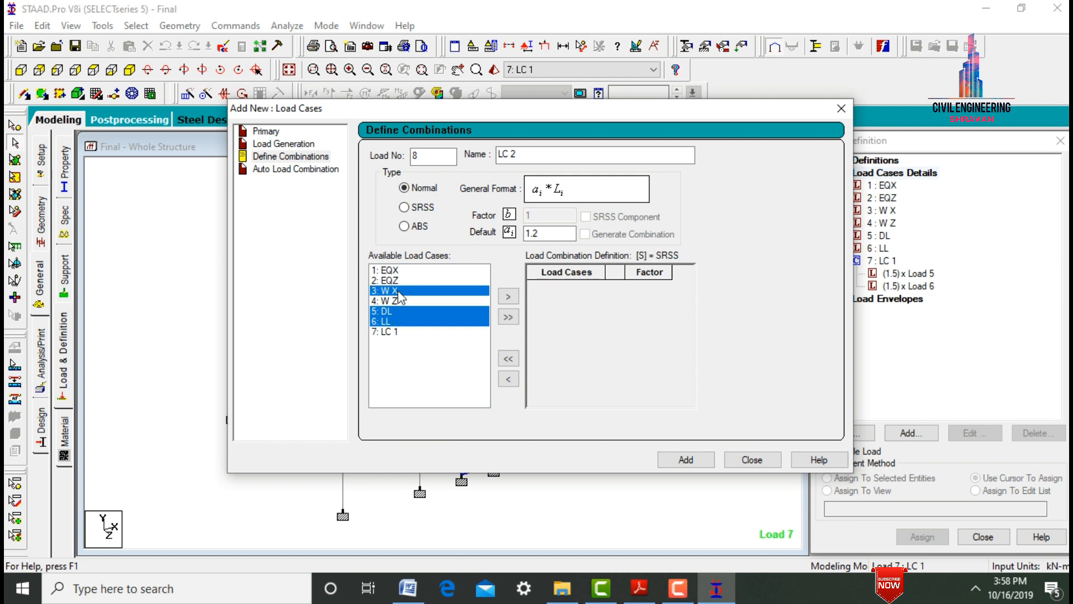
pyautogui.click(509, 296)
pyautogui.click(695, 462)
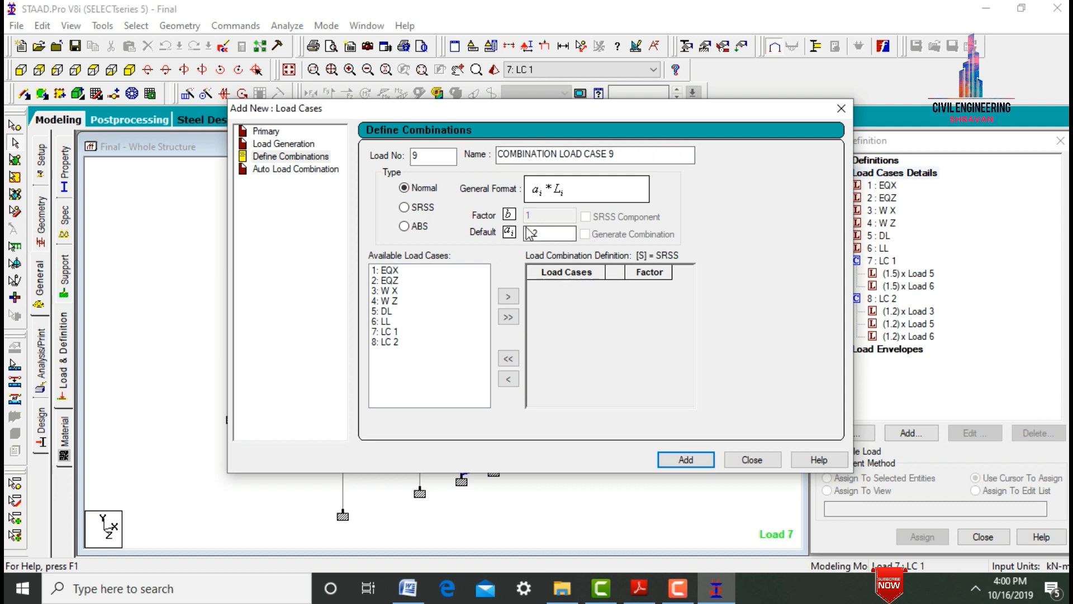
# Add load combination 9, named LC 3, from load cases W Z, DL and LL with factor 1.2
pyautogui.moveTo(621, 154); pyautogui.dragTo(504, 156)
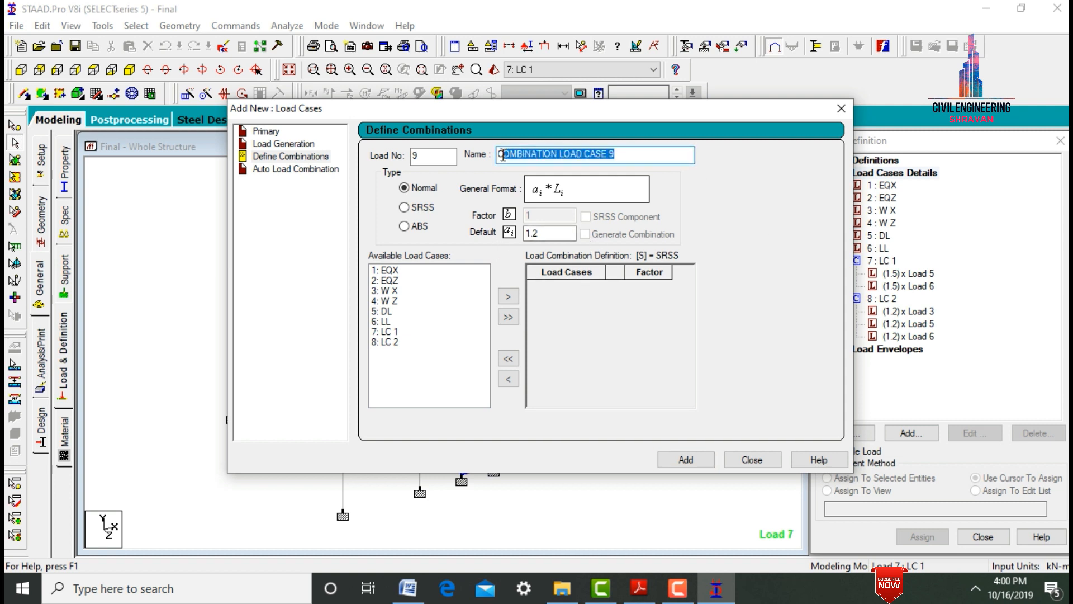
pyautogui.write('LC 3')
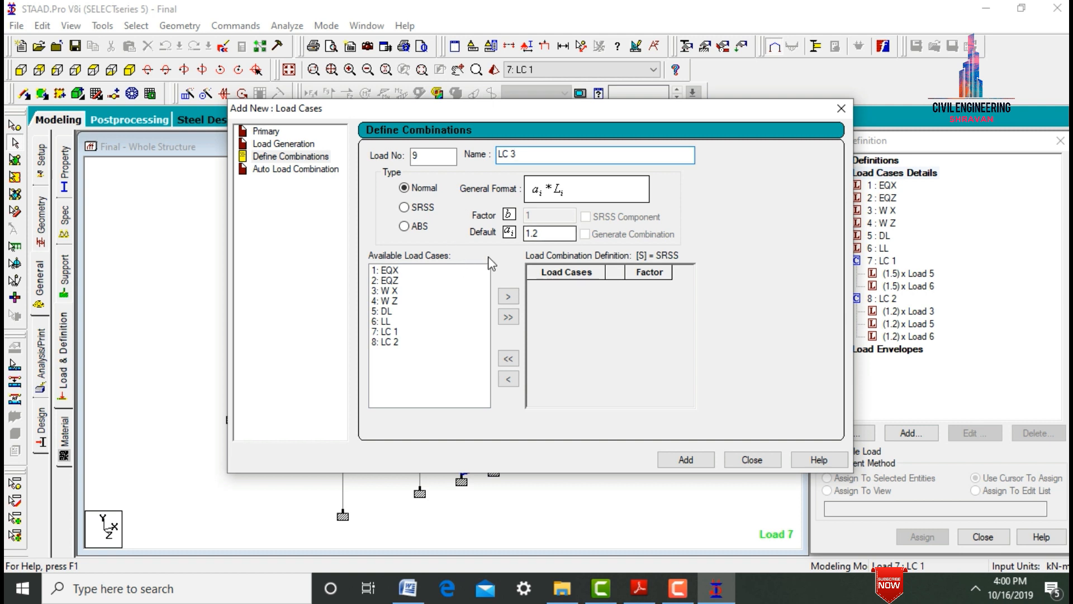
pyautogui.click(391, 310)
pyautogui.keyDown('ctrl'); pyautogui.click(395, 321); pyautogui.keyUp('ctrl')
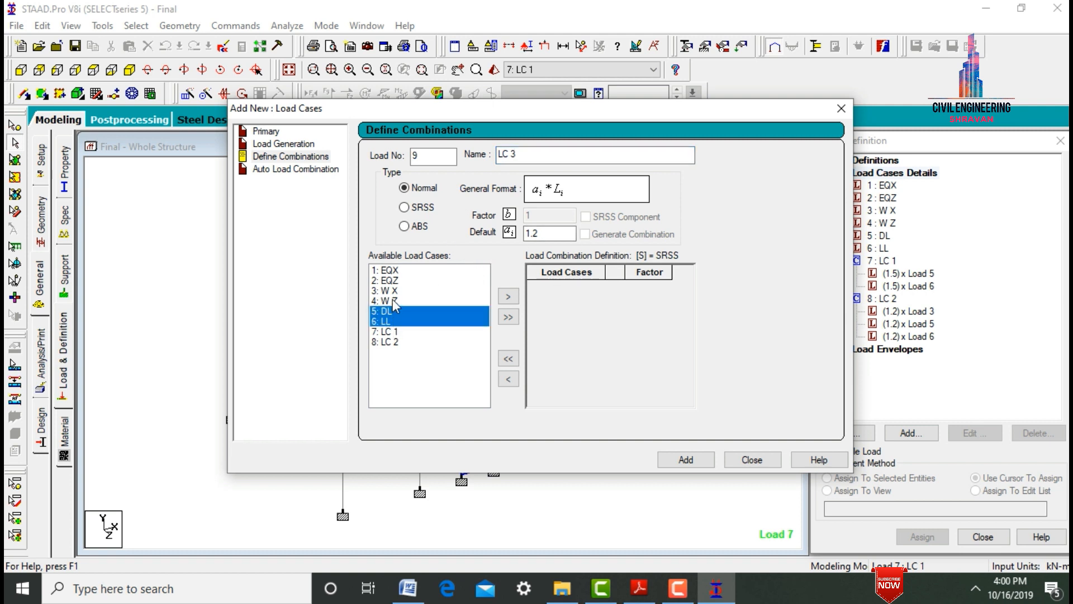
pyautogui.keyDown('ctrl'); pyautogui.click(391, 301); pyautogui.keyUp('ctrl')
pyautogui.click(508, 296)
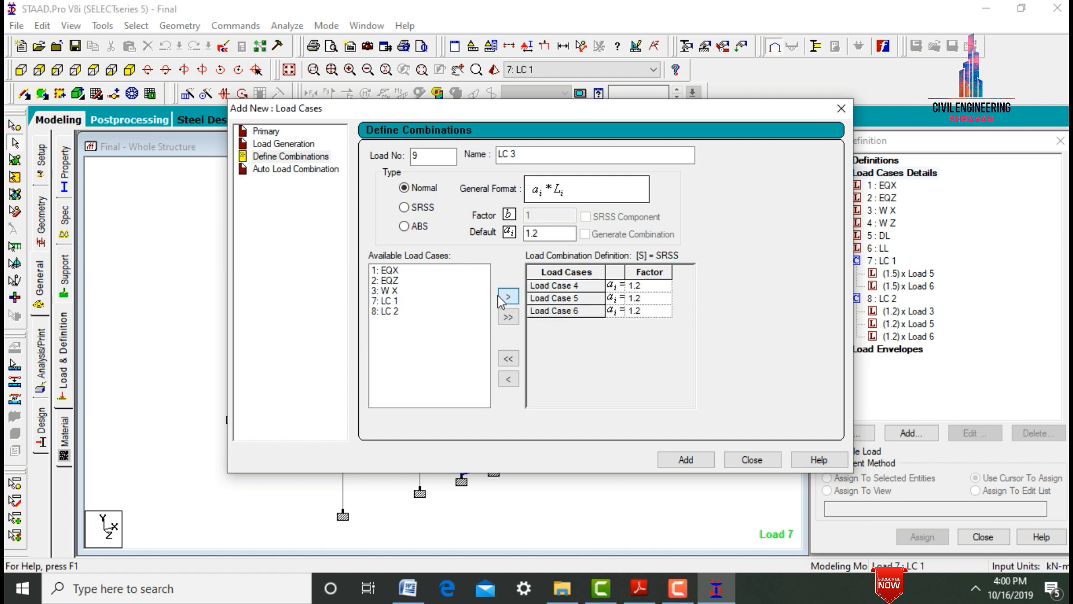
pyautogui.click(686, 459)
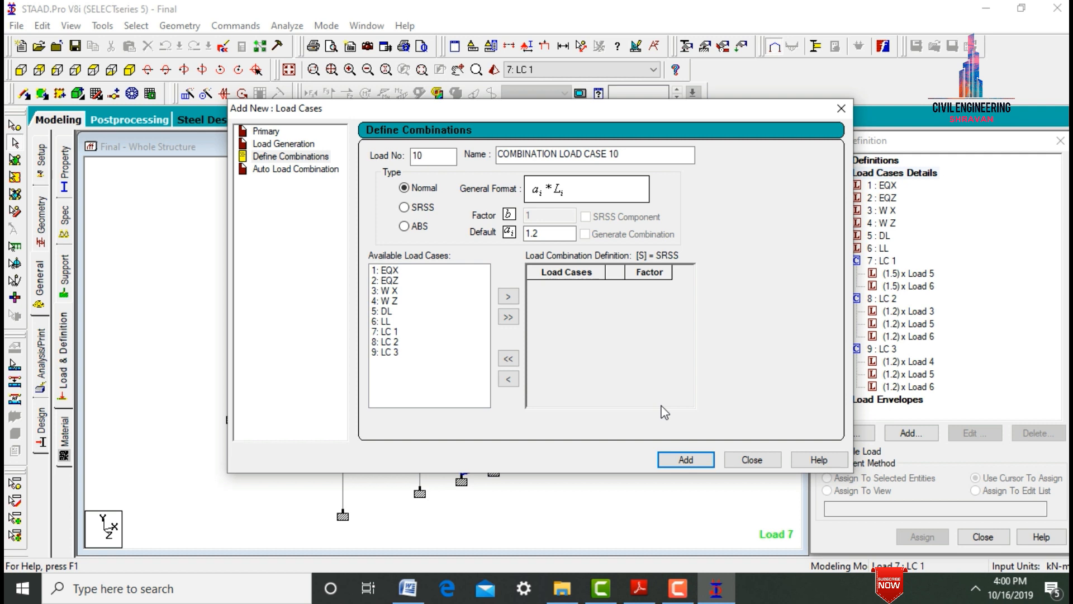
# Replace the default name of load combination 10 with LC 4, keeping the default factor 1.2
pyautogui.click(635, 154)
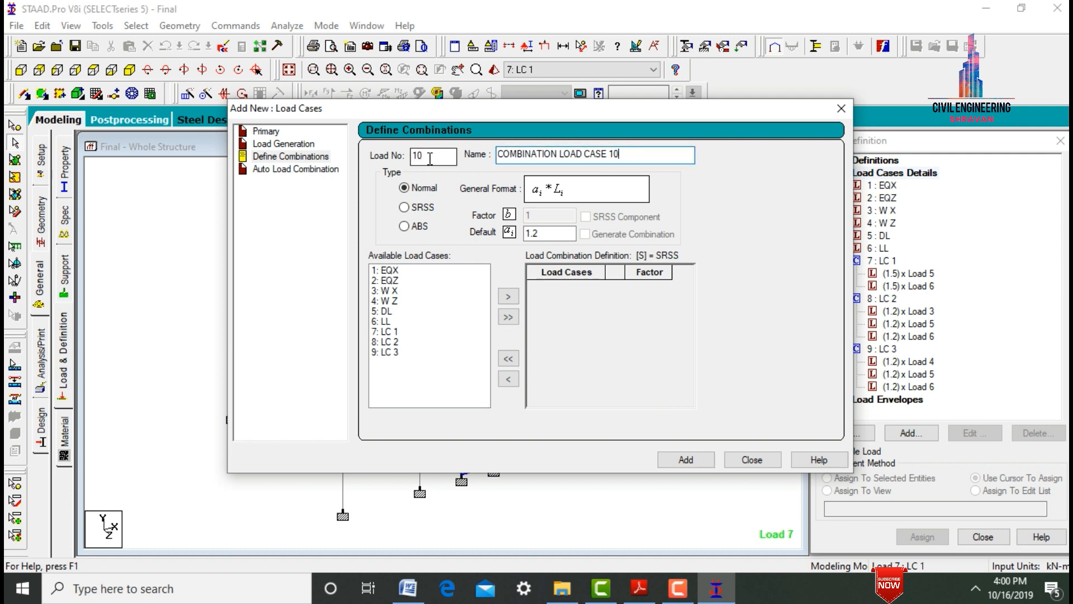
pyautogui.press('BackSpace')
pyautogui.press('BackSpace')
pyautogui.press('BackSpace')
pyautogui.press('BackSpace')
pyautogui.press('BackSpace')
pyautogui.press('BackSpace')
pyautogui.press('BackSpace')
pyautogui.press('BackSpace')
pyautogui.press('BackSpace')
pyautogui.press('BackSpace')
pyautogui.press('BackSpace')
pyautogui.press('BackSpace')
pyautogui.press('BackSpace')
pyautogui.press('BackSpace')
pyautogui.press('BackSpace')
pyautogui.press('BackSpace')
pyautogui.press('BackSpace')
pyautogui.press('BackSpace')
pyautogui.press('BackSpace')
pyautogui.press('BackSpace')
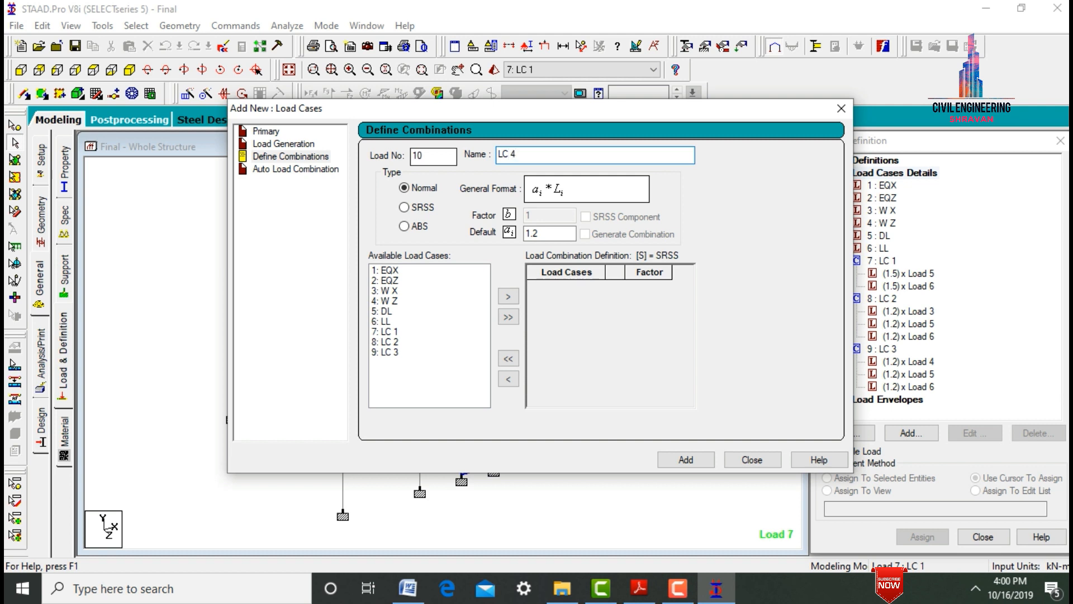
pyautogui.click(569, 234)
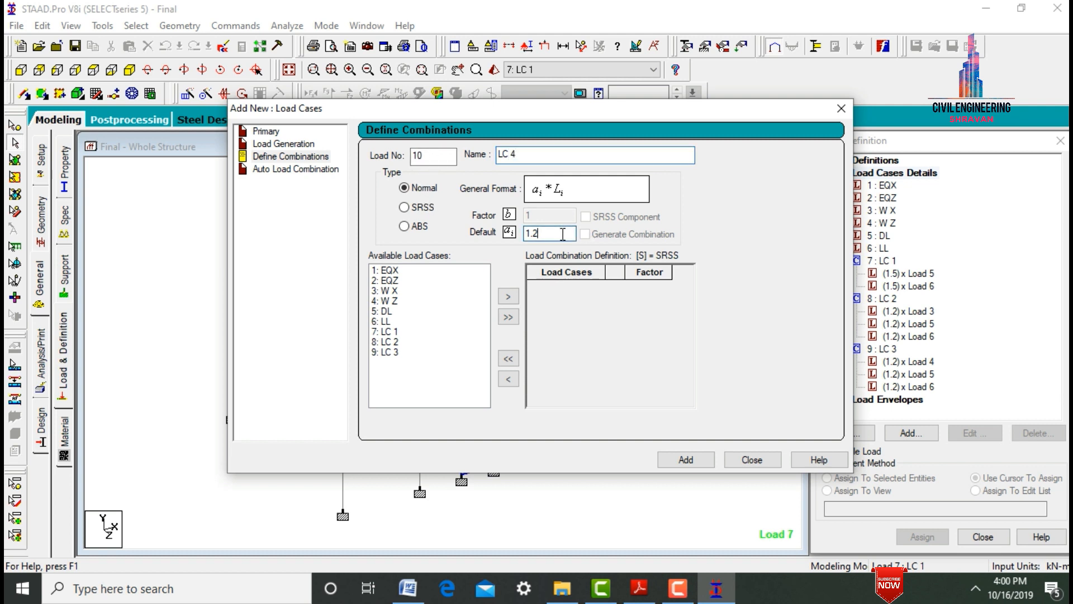
# Include load cases EQX, DL and LL in combination LC 4 and add it
pyautogui.click(394, 311)
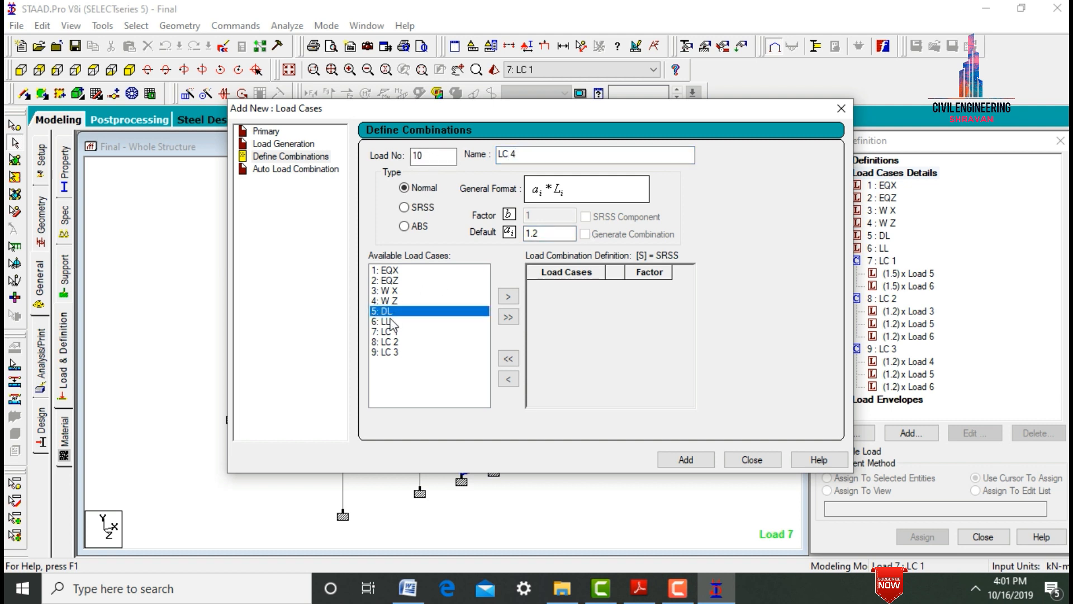
pyautogui.keyDown('ctrl'); pyautogui.click(394, 322); pyautogui.keyUp('ctrl')
pyautogui.keyDown('ctrl'); pyautogui.click(390, 271); pyautogui.keyUp('ctrl')
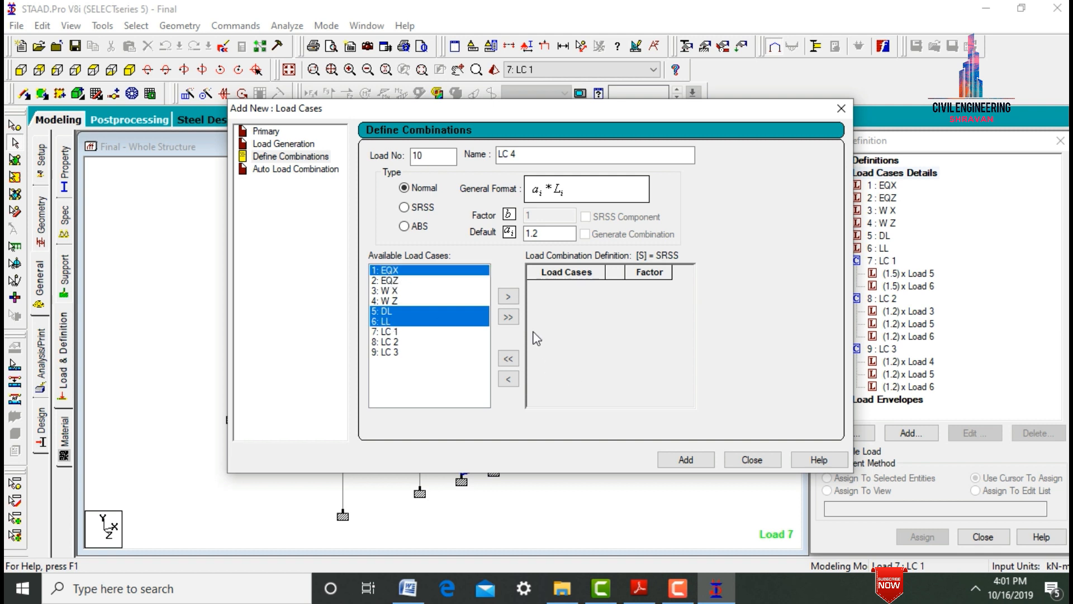
pyautogui.click(508, 297)
pyautogui.click(703, 460)
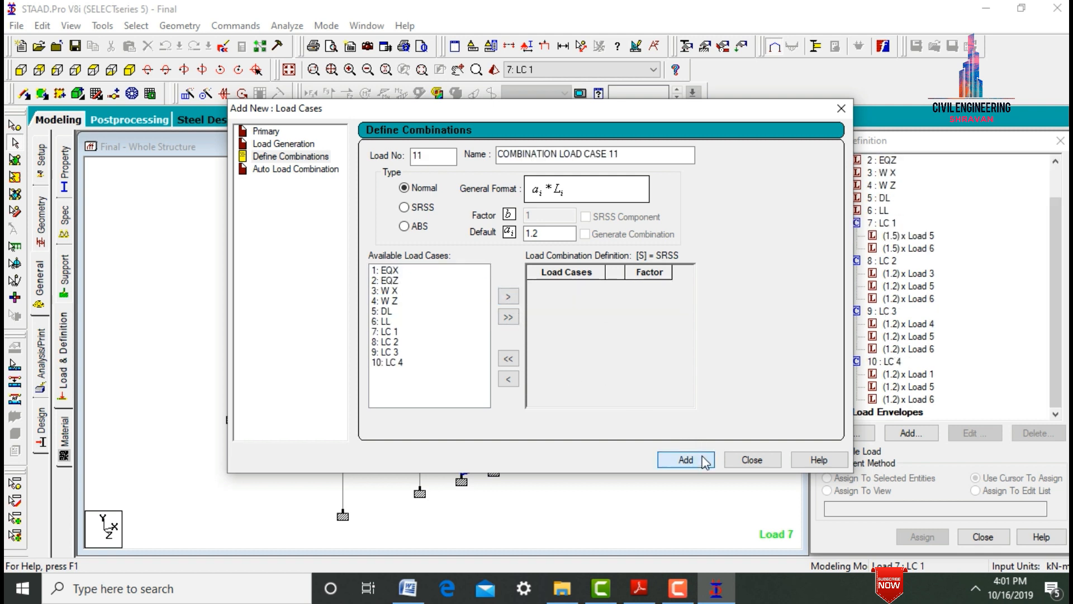
# Add load combination 11, named LC 5, from load cases EQZ, DL and LL with factor 1.2, agreeing to auto-save the file
pyautogui.moveTo(642, 156); pyautogui.dragTo(433, 159)
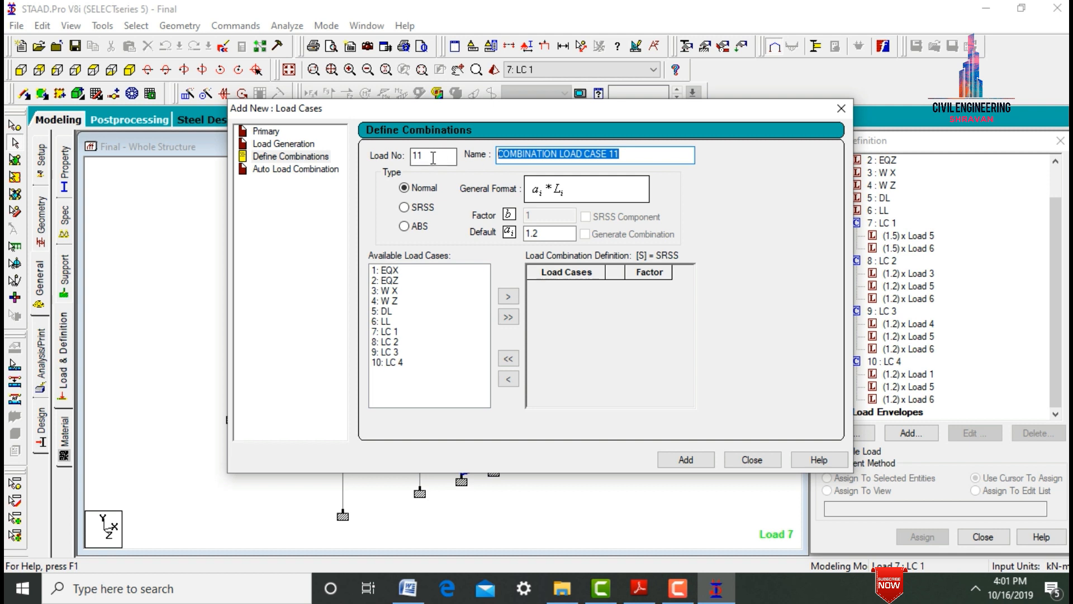
pyautogui.write('LC 5')
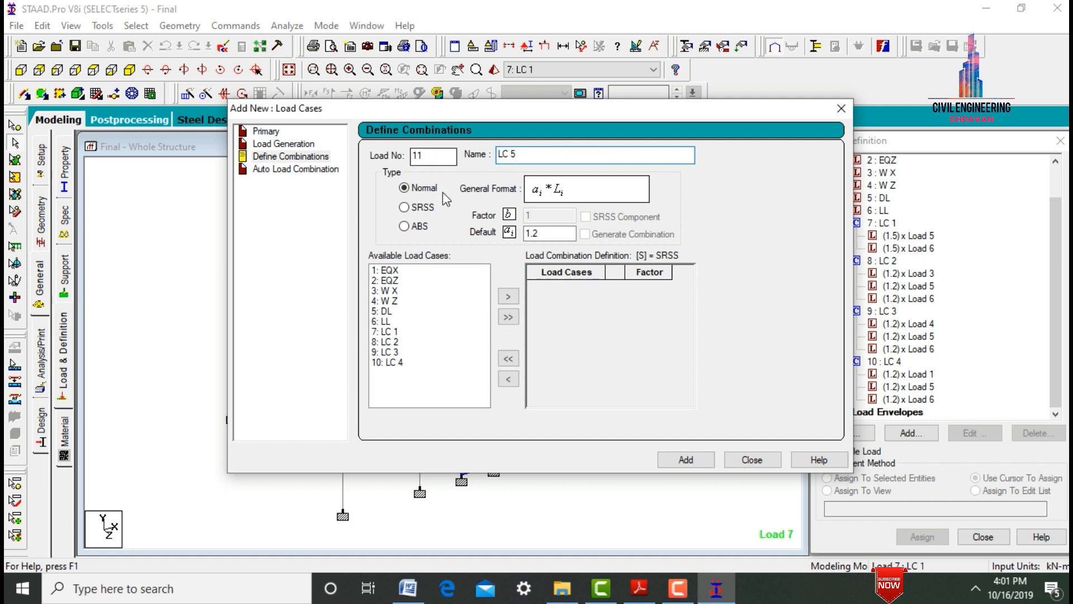
pyautogui.click(547, 234)
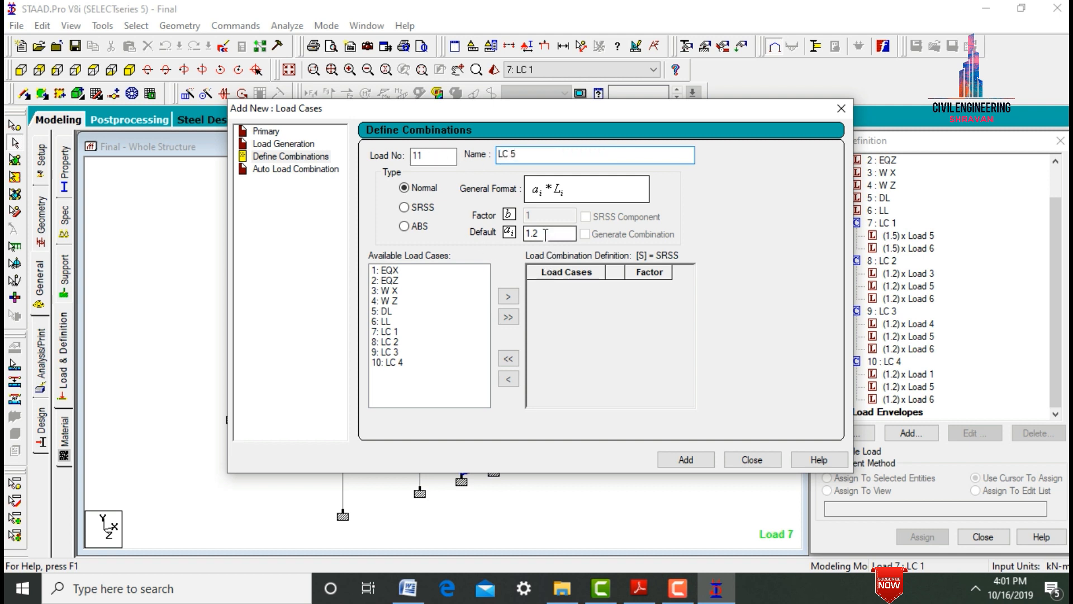
pyautogui.click(387, 311)
pyautogui.keyDown('ctrl'); pyautogui.click(390, 322); pyautogui.keyUp('ctrl')
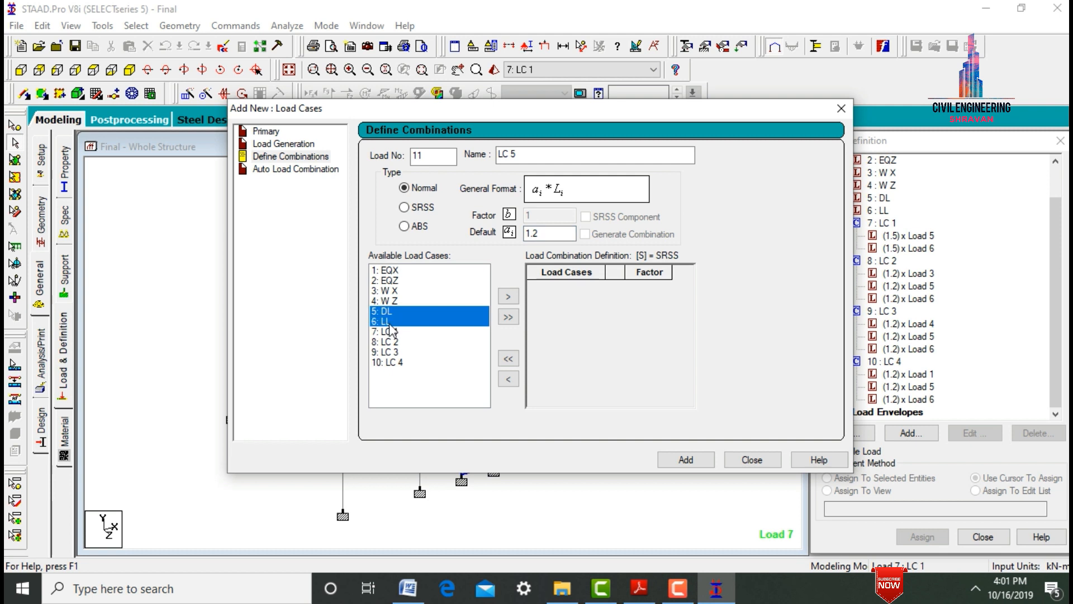
pyautogui.keyDown('ctrl'); pyautogui.click(391, 281); pyautogui.keyUp('ctrl')
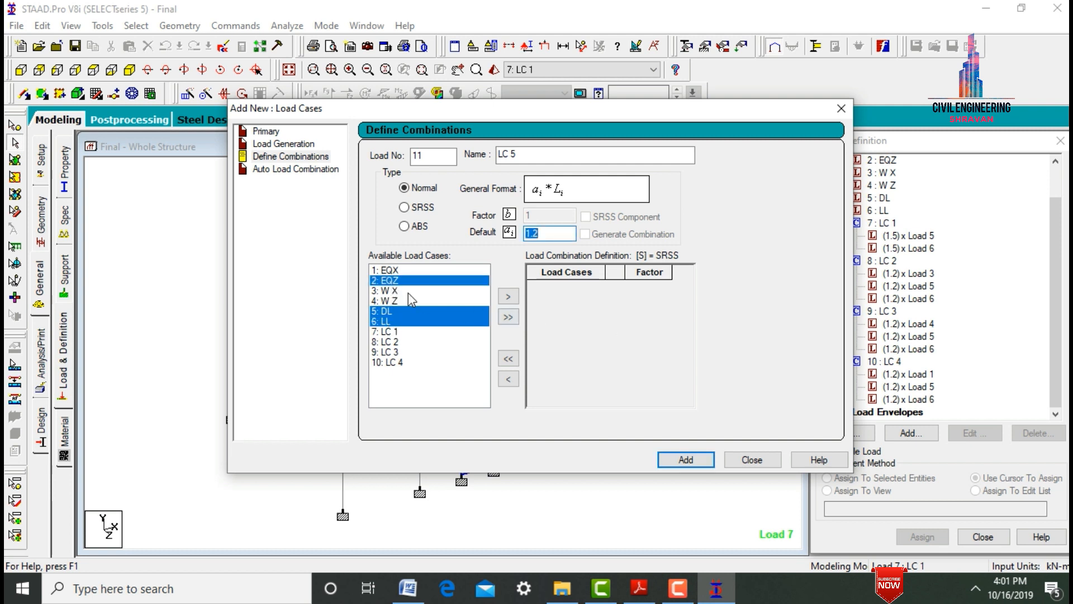
pyautogui.click(509, 297)
pyautogui.click(686, 461)
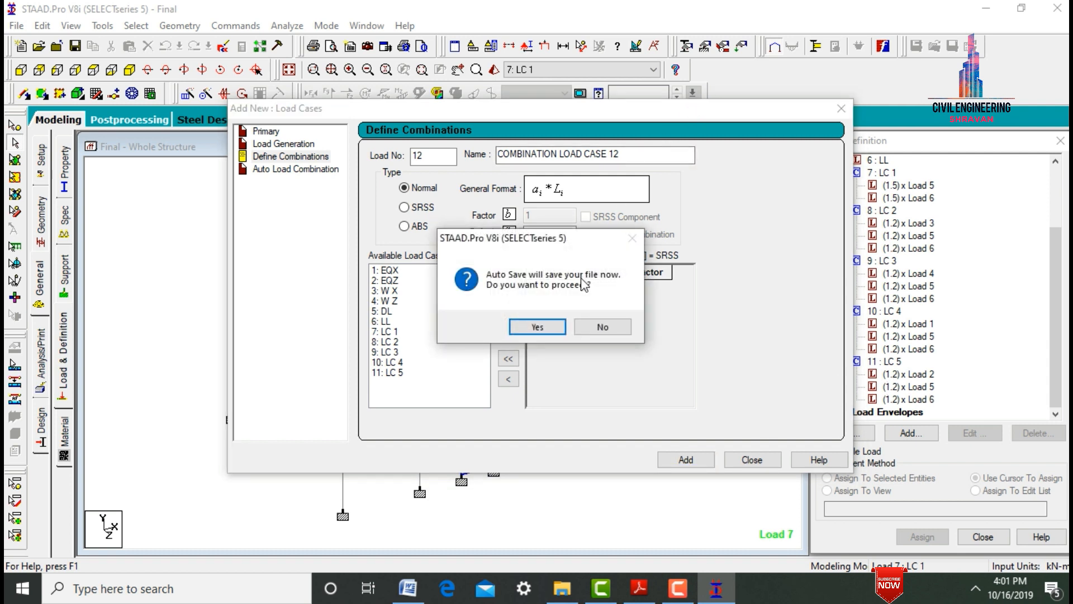
pyautogui.click(538, 328)
pyautogui.click(449, 318)
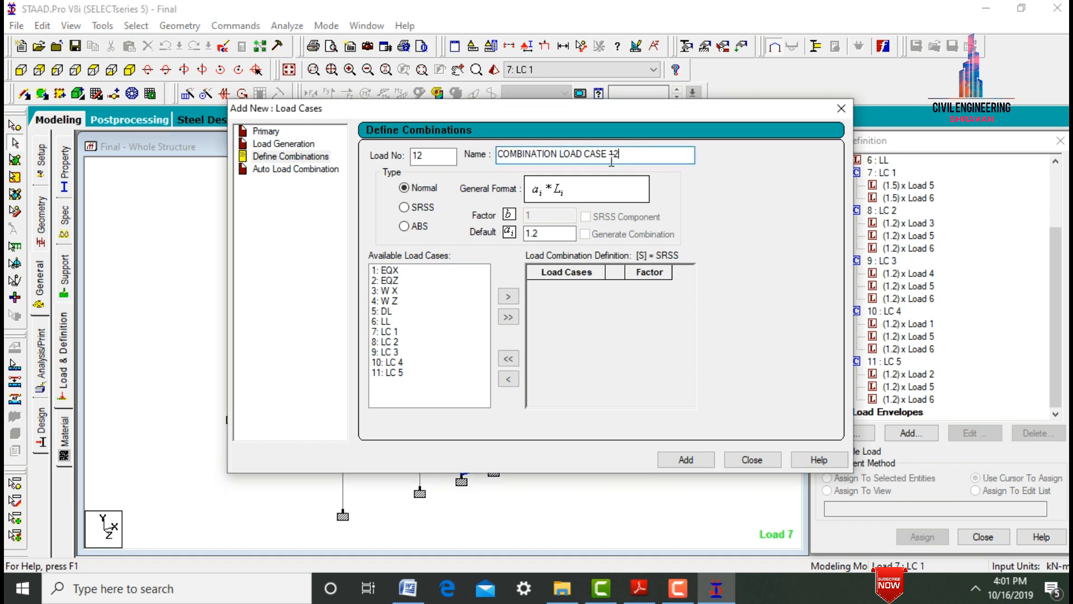
# Name load combination 12 LC 6 and set its default factor to 0.9
pyautogui.moveTo(631, 156); pyautogui.dragTo(497, 162)
pyautogui.write('LC 6')
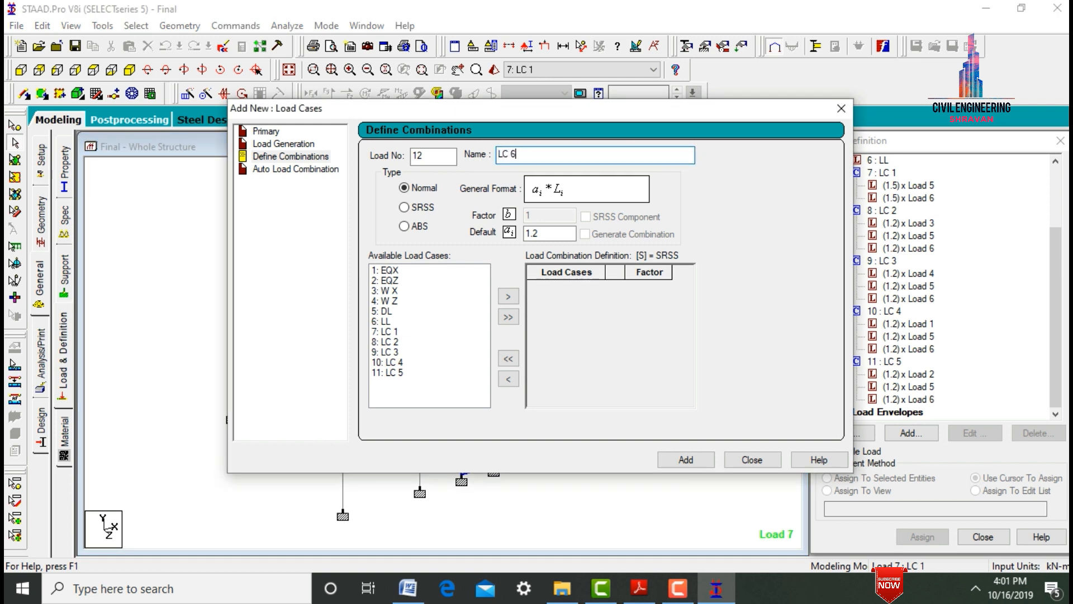
pyautogui.moveTo(562, 232); pyautogui.dragTo(504, 235)
pyautogui.write('0.9')
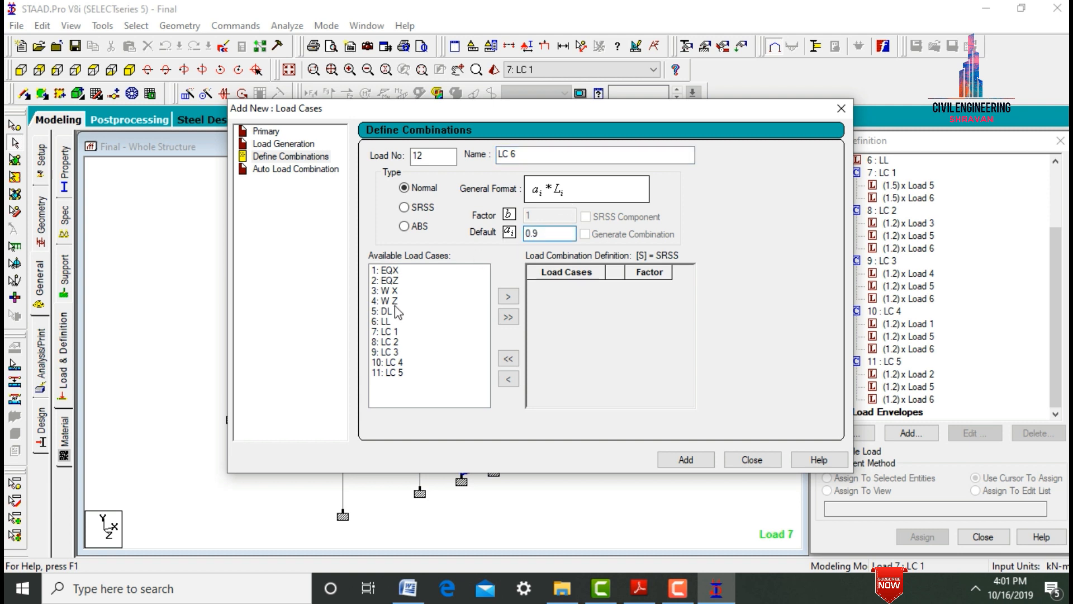
# Include load cases W X, DL and LL in combination LC 6 and add it
pyautogui.click(393, 311)
pyautogui.keyDown('ctrl'); pyautogui.click(393, 322); pyautogui.keyUp('ctrl')
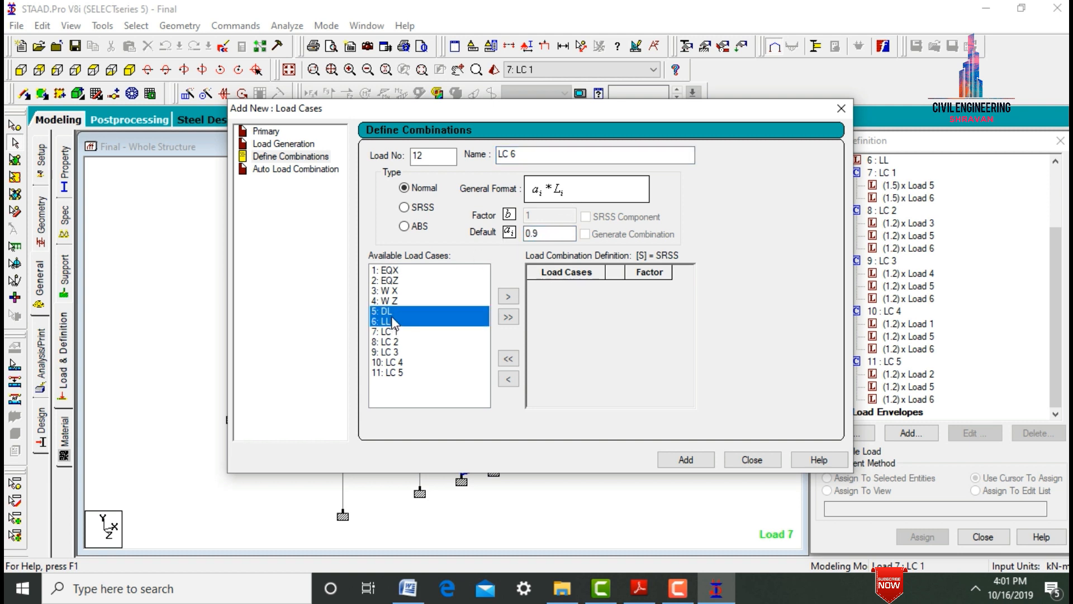
pyautogui.keyDown('ctrl'); pyautogui.click(397, 292); pyautogui.keyUp('ctrl')
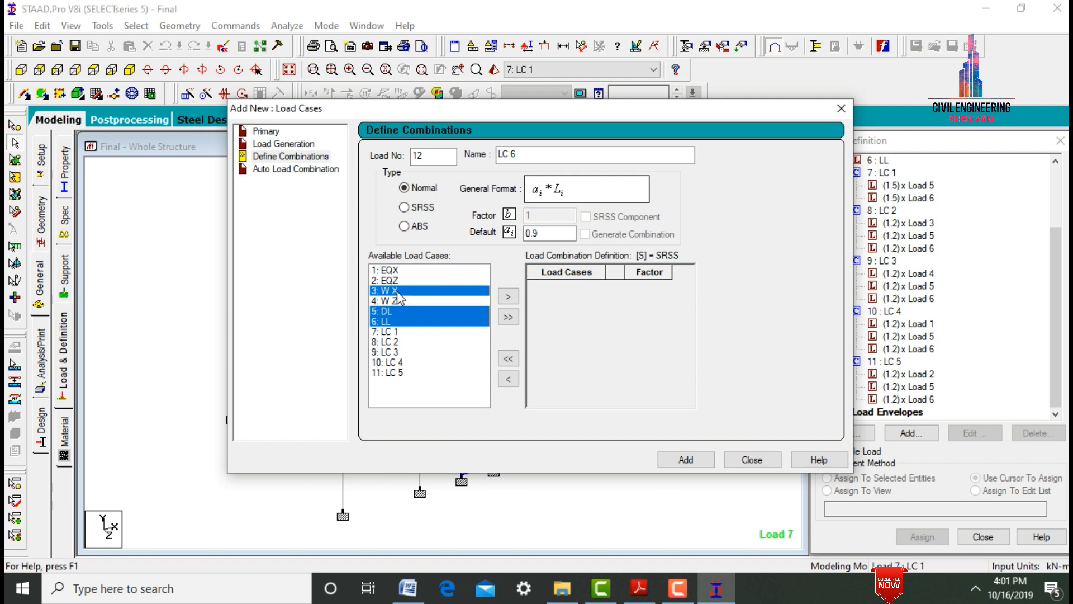
pyautogui.click(505, 296)
pyautogui.click(678, 460)
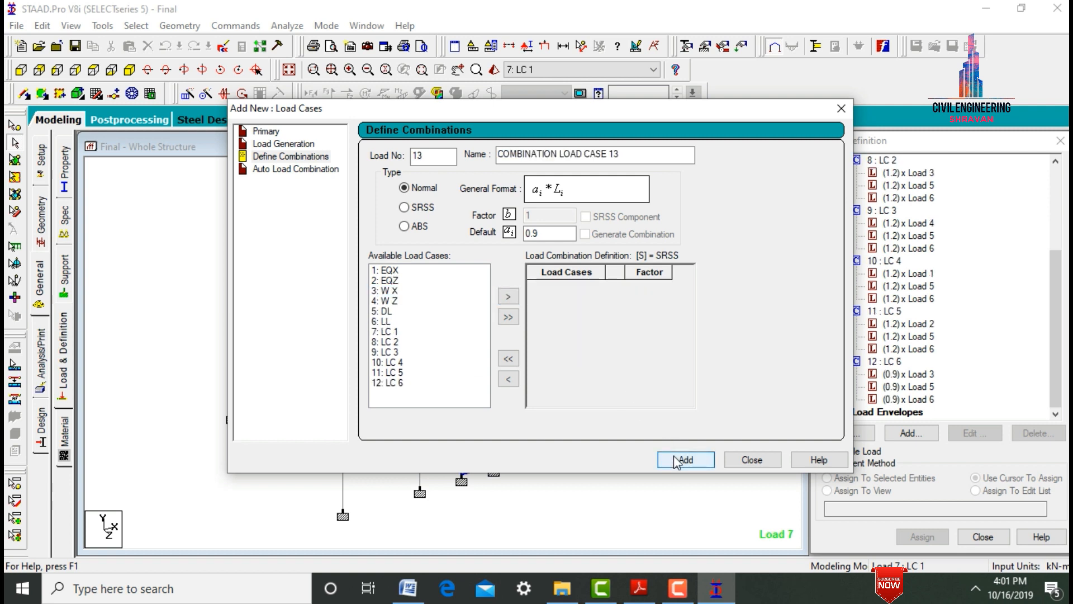
# Add load combination 13 from load cases W Z, DL and LL with factor 0.9
pyautogui.click(387, 313)
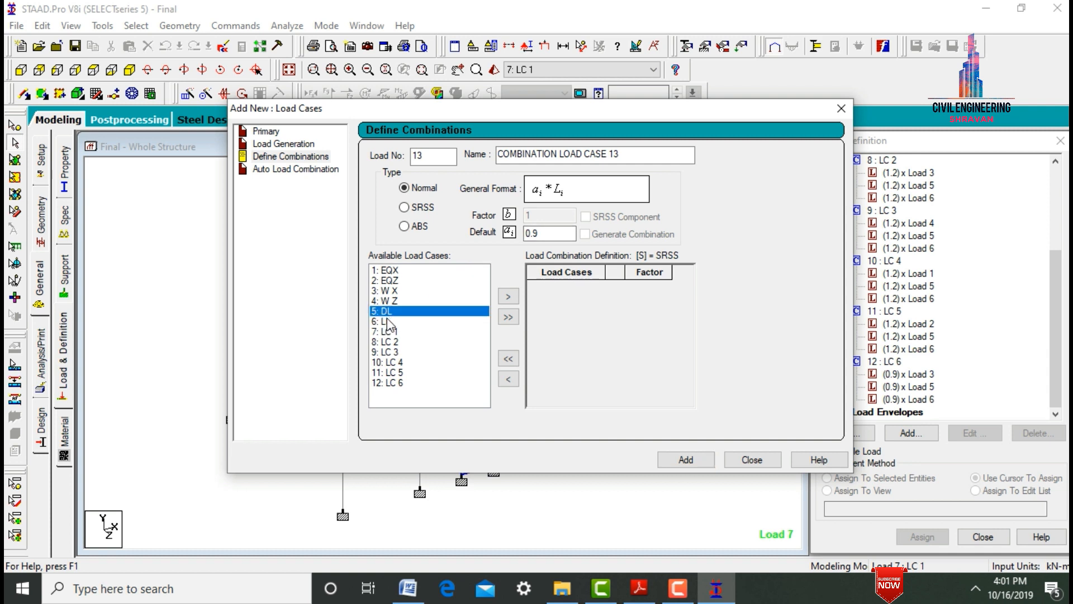
pyautogui.keyDown('ctrl'); pyautogui.click(389, 324); pyautogui.keyUp('ctrl')
pyautogui.keyDown('ctrl'); pyautogui.click(393, 301); pyautogui.keyUp('ctrl')
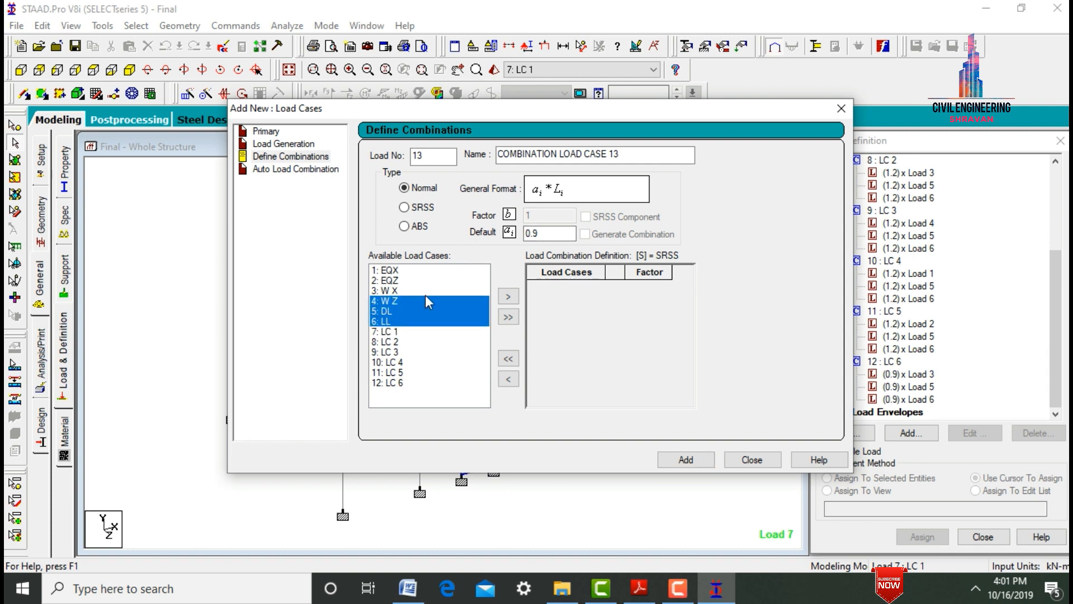
pyautogui.click(508, 297)
pyautogui.click(686, 460)
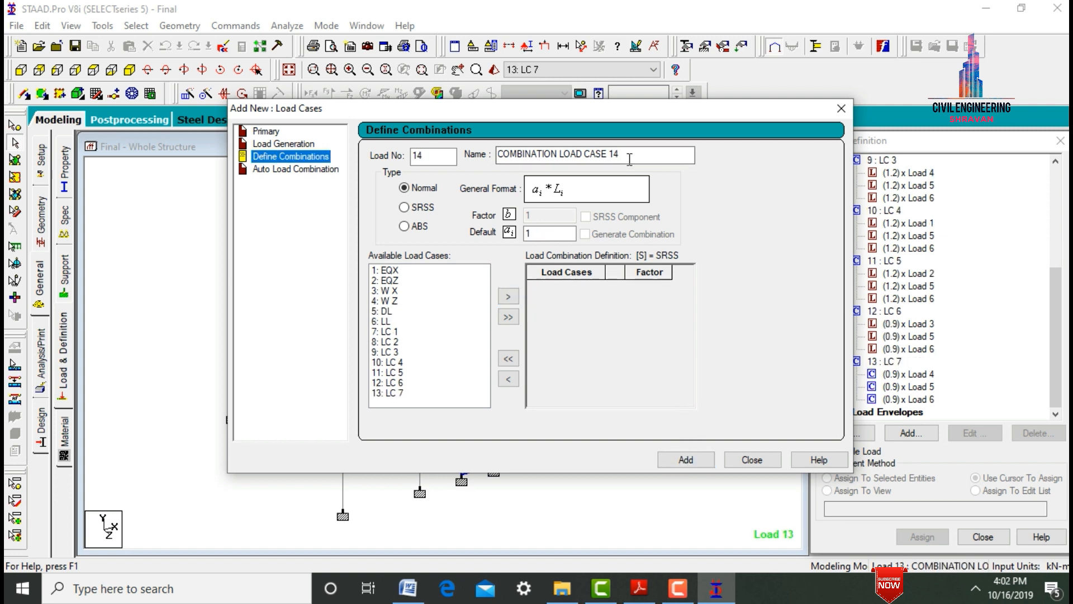
# Name load combination 14 LC 8 and set its default factor to 0.9
pyautogui.moveTo(626, 154); pyautogui.dragTo(468, 161)
pyautogui.write('LC 8')
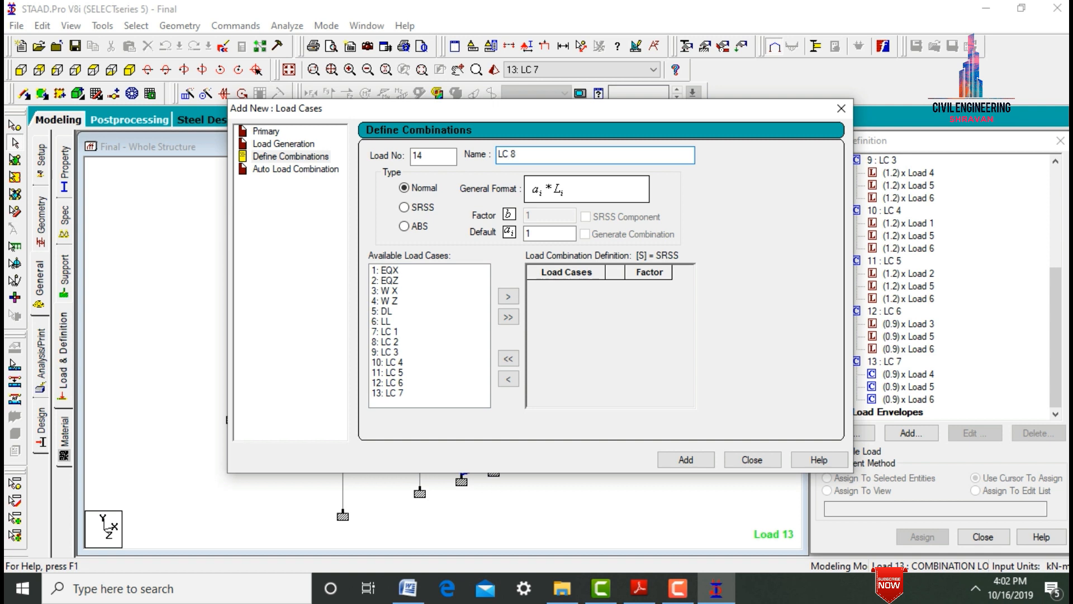
pyautogui.moveTo(565, 233); pyautogui.dragTo(507, 240)
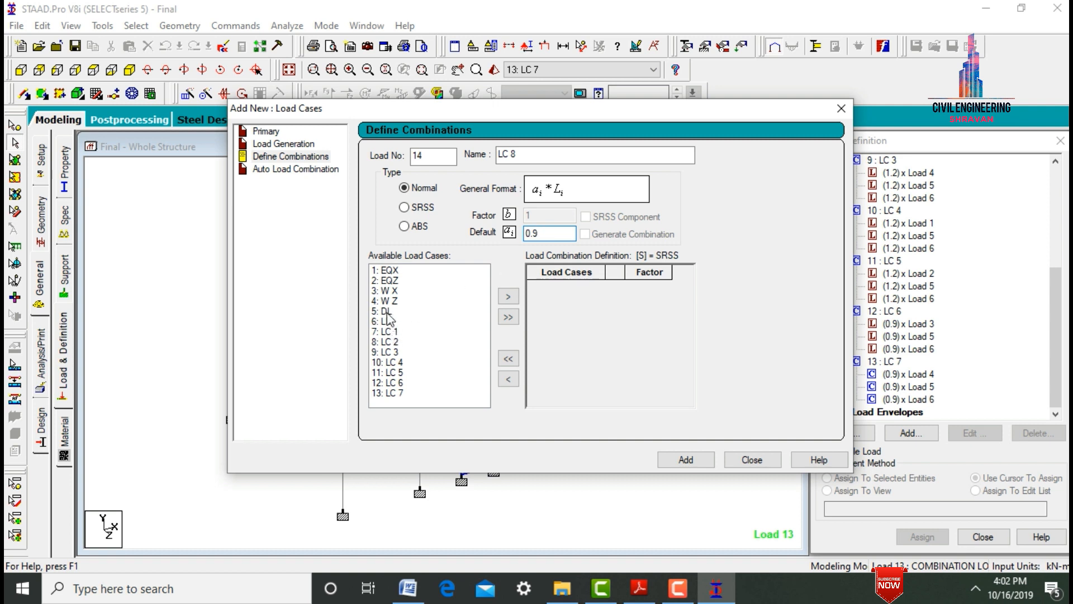
# Include load cases EQX, DL and LL in combination LC 8 and add it
pyautogui.click(387, 311)
pyautogui.keyDown('ctrl'); pyautogui.click(388, 321); pyautogui.keyUp('ctrl')
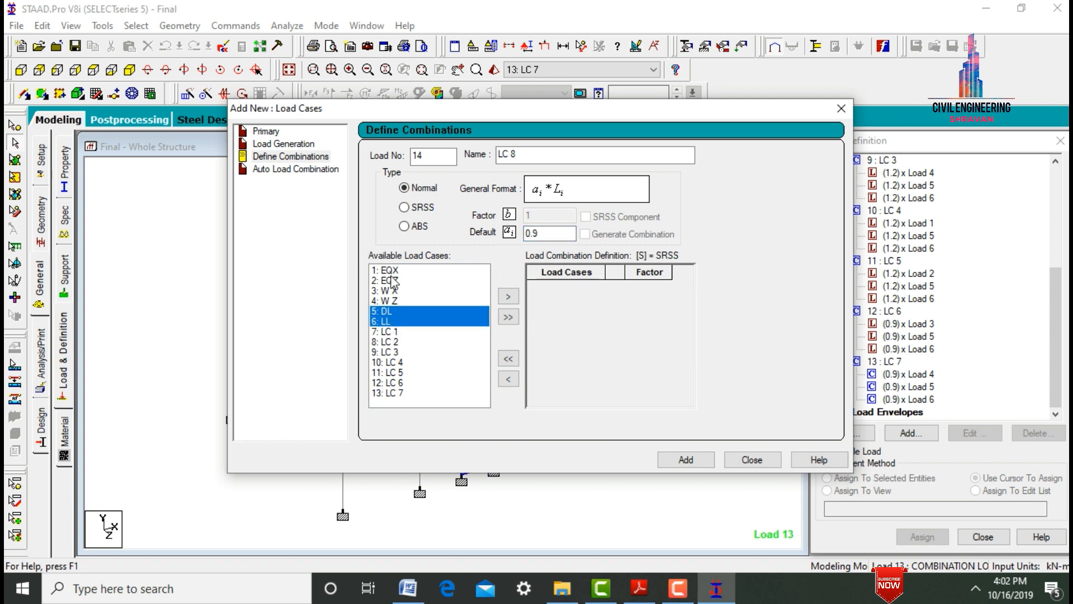
pyautogui.keyDown('ctrl'); pyautogui.click(391, 271); pyautogui.keyUp('ctrl')
pyautogui.click(506, 296)
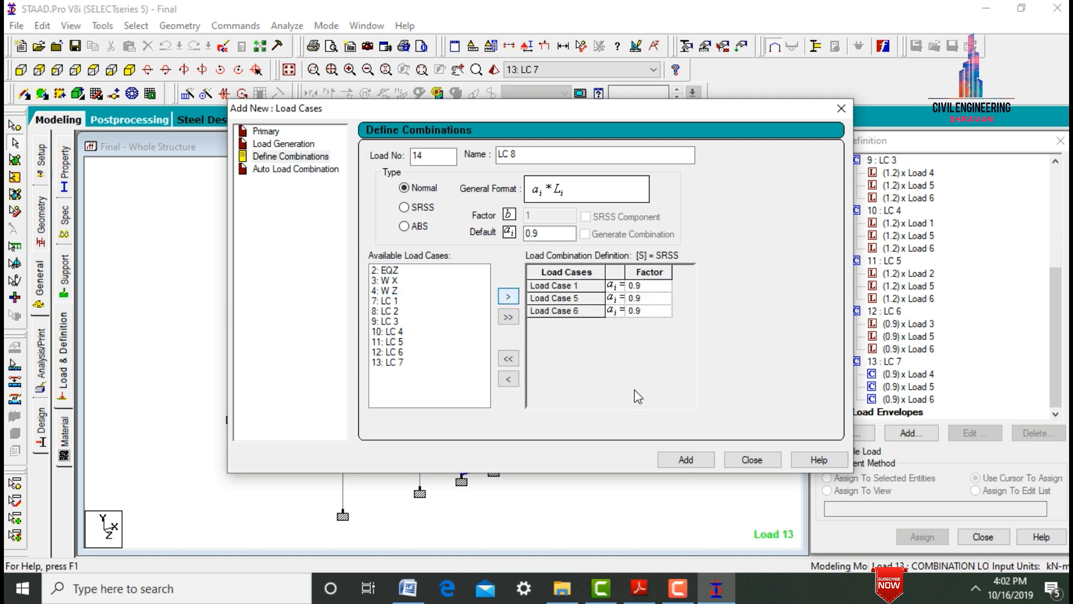
pyautogui.click(682, 460)
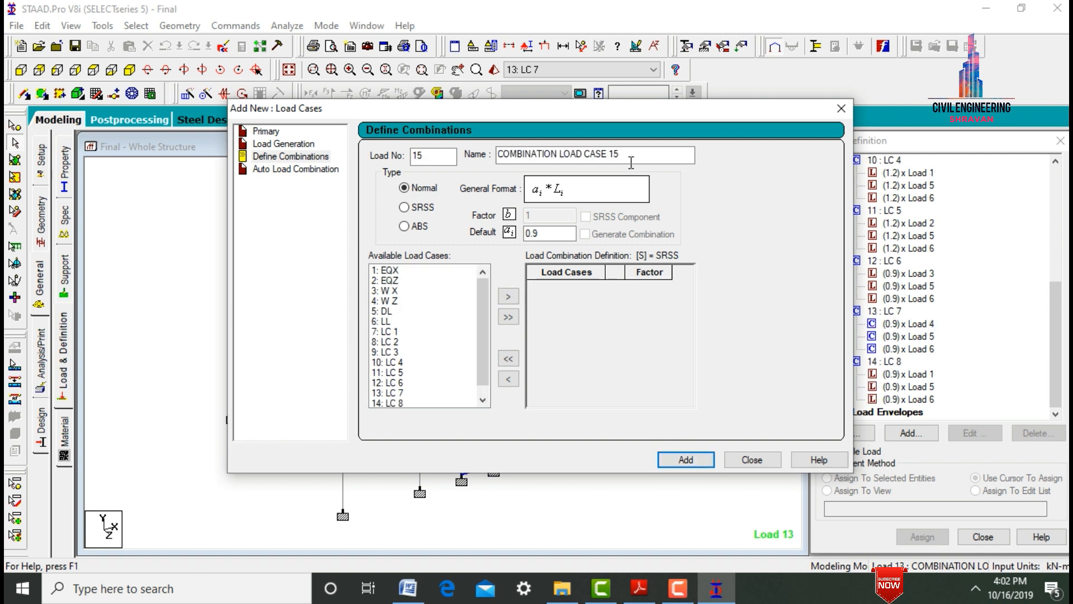
# Add load combination 15, named LC 9, from load cases EQZ, DL and LL with factor 0.9 and finish defining combinations
pyautogui.write('LC 9')
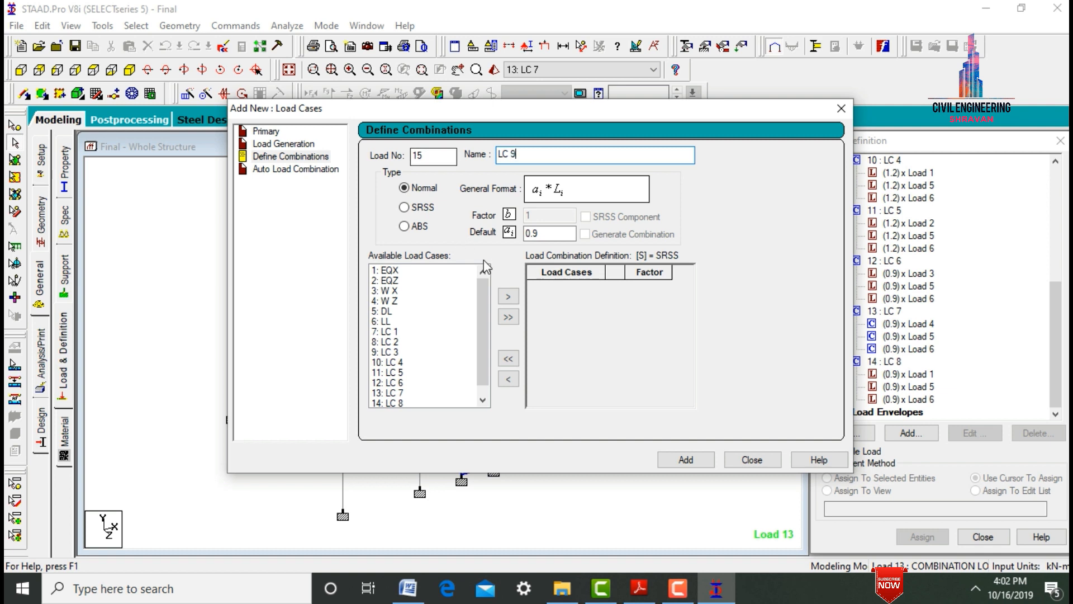
pyautogui.click(552, 237)
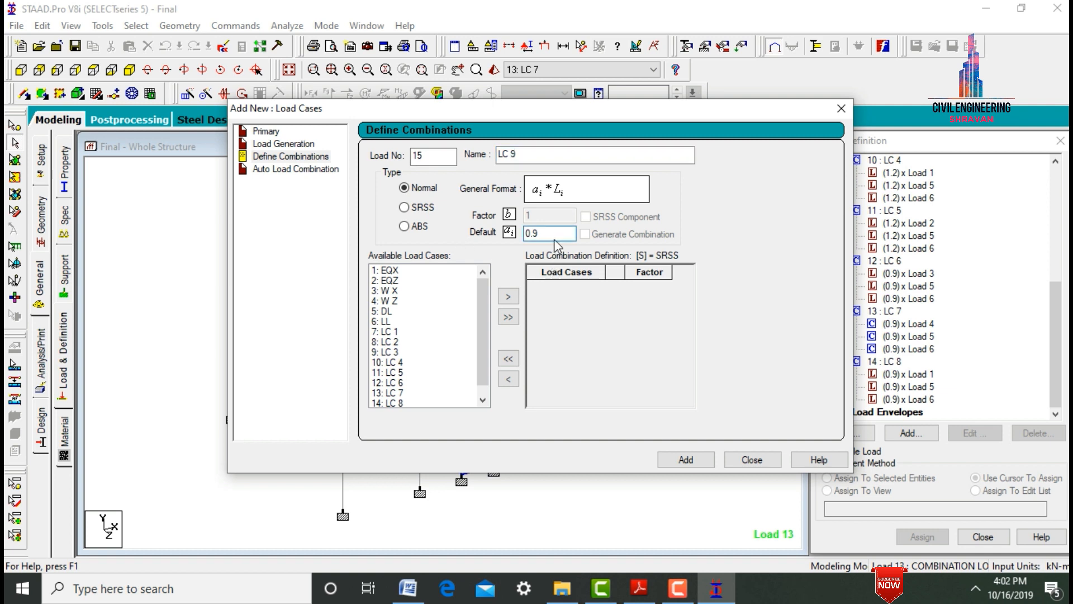
pyautogui.click(386, 312)
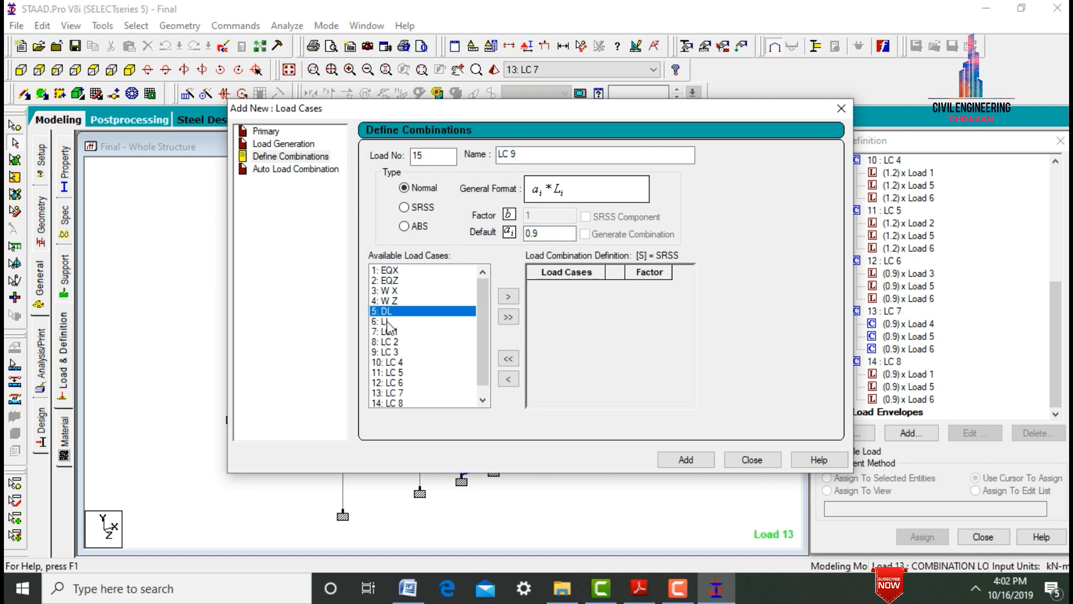
pyautogui.keyDown('ctrl'); pyautogui.click(388, 322); pyautogui.keyUp('ctrl')
pyautogui.keyDown('ctrl'); pyautogui.click(391, 281); pyautogui.keyUp('ctrl')
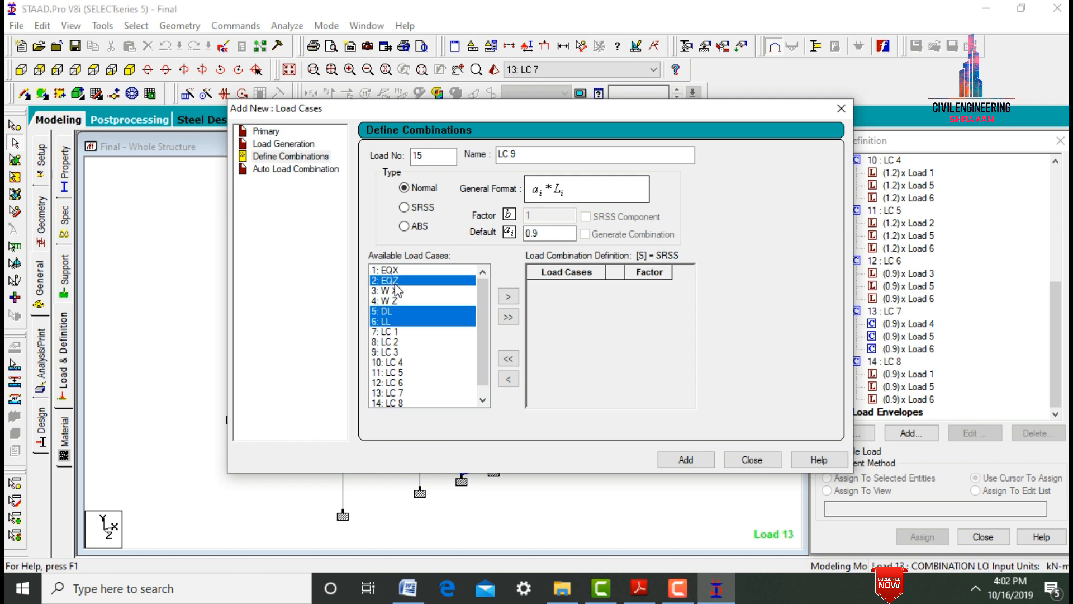
pyautogui.click(508, 296)
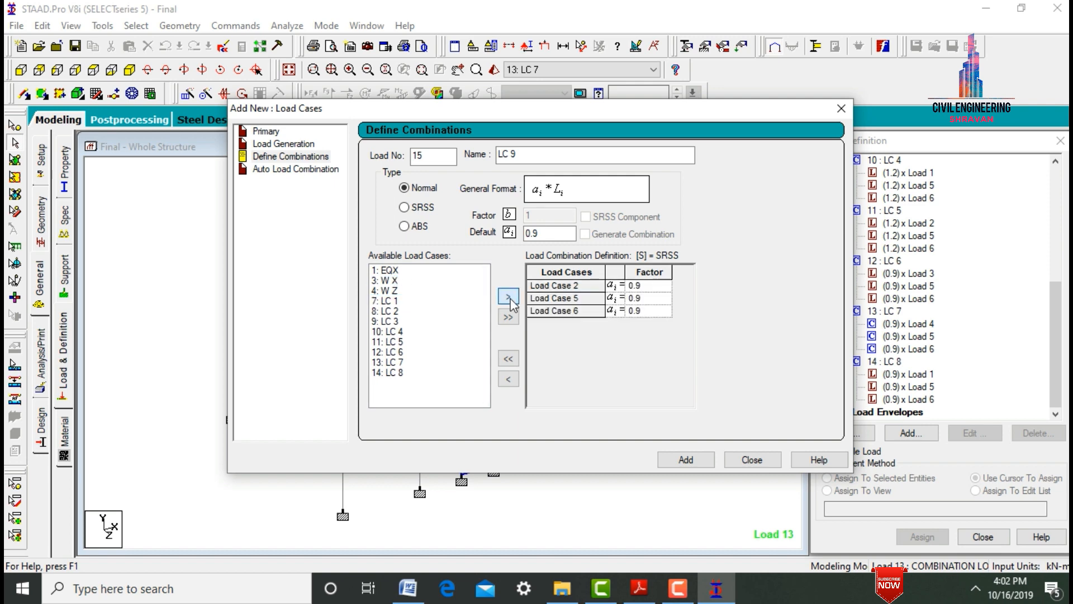
pyautogui.click(677, 461)
pyautogui.click(755, 459)
pyautogui.moveTo(1064, 369)
pyautogui.mouseDown()
pyautogui.moveTo(1065, 235)
pyautogui.moveTo(1063, 374)
pyautogui.mouseUp()
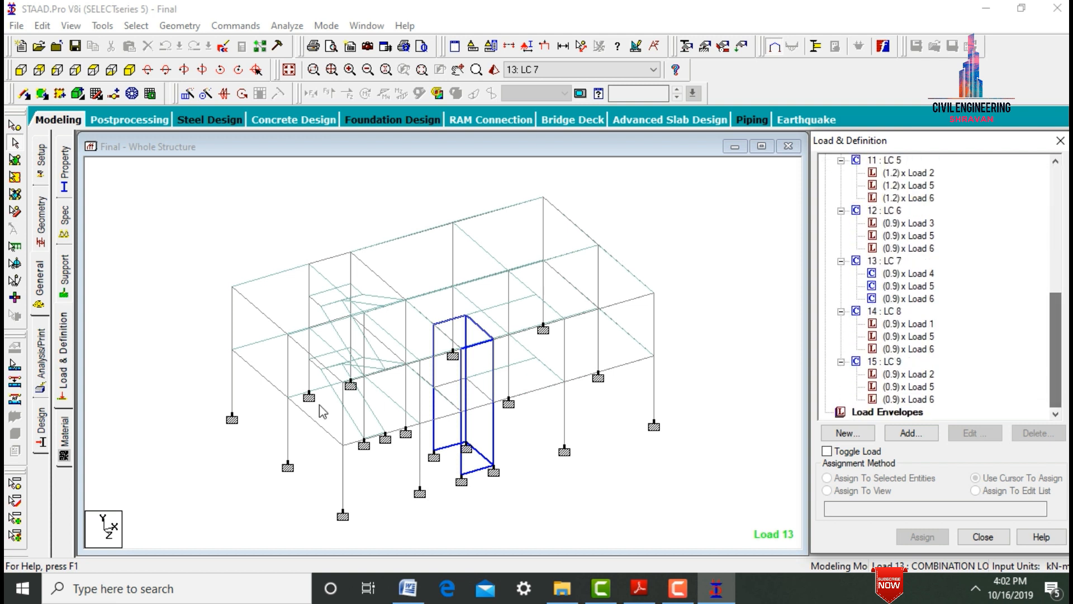
# Add a Perform Analysis command with the No Print option and run the analysis
pyautogui.click(49, 369)
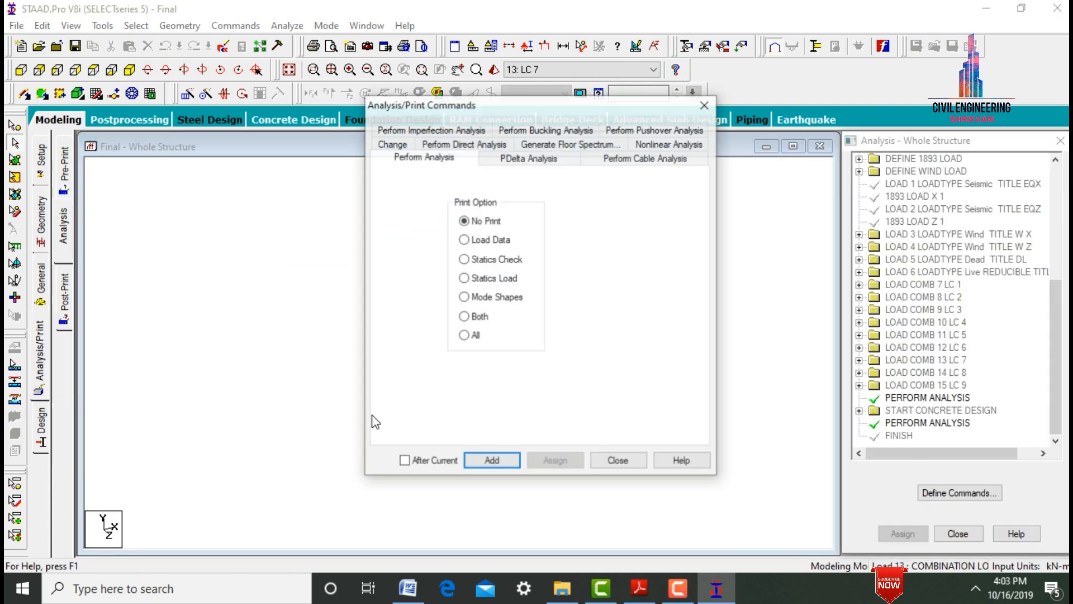
pyautogui.click(498, 465)
pyautogui.click(621, 461)
pyautogui.click(287, 26)
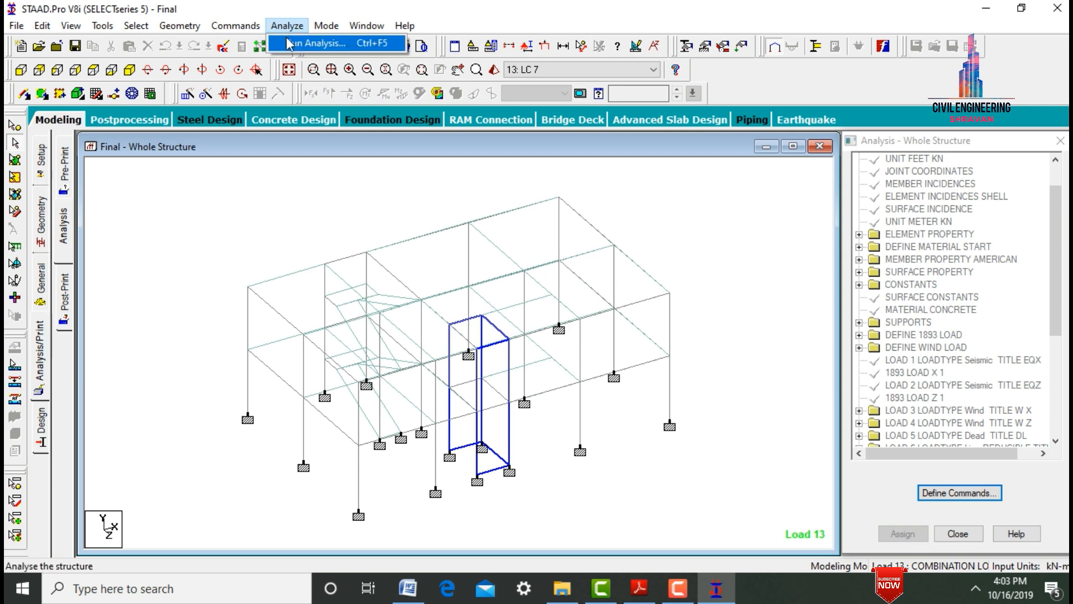
pyautogui.click(287, 40)
pyautogui.press('Return')
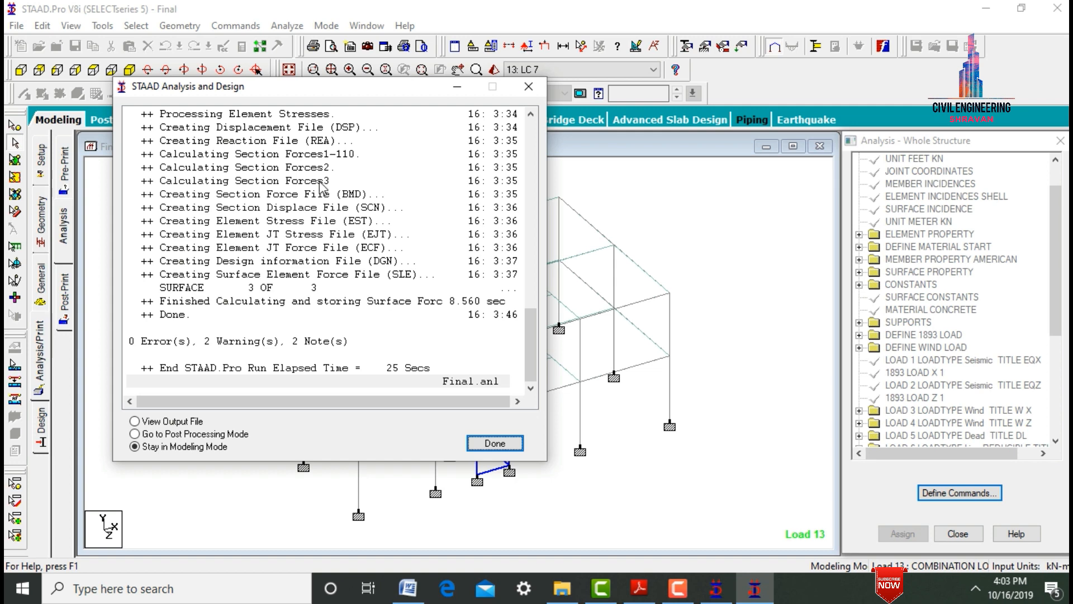
# Go to Post Processing Mode and apply the results setup with all load cases selected
pyautogui.click(168, 435)
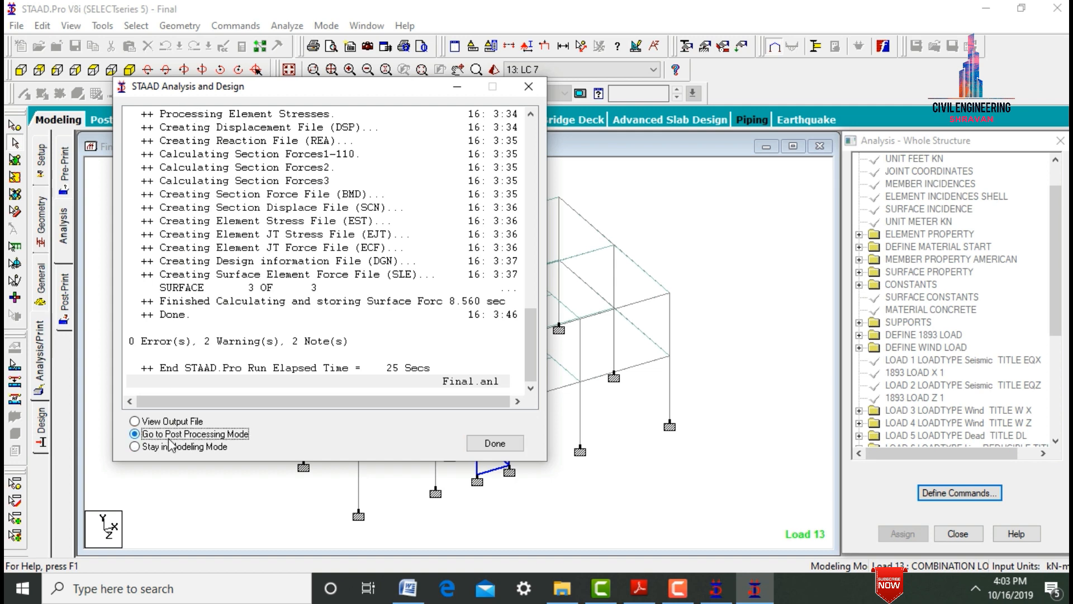
pyautogui.click(495, 444)
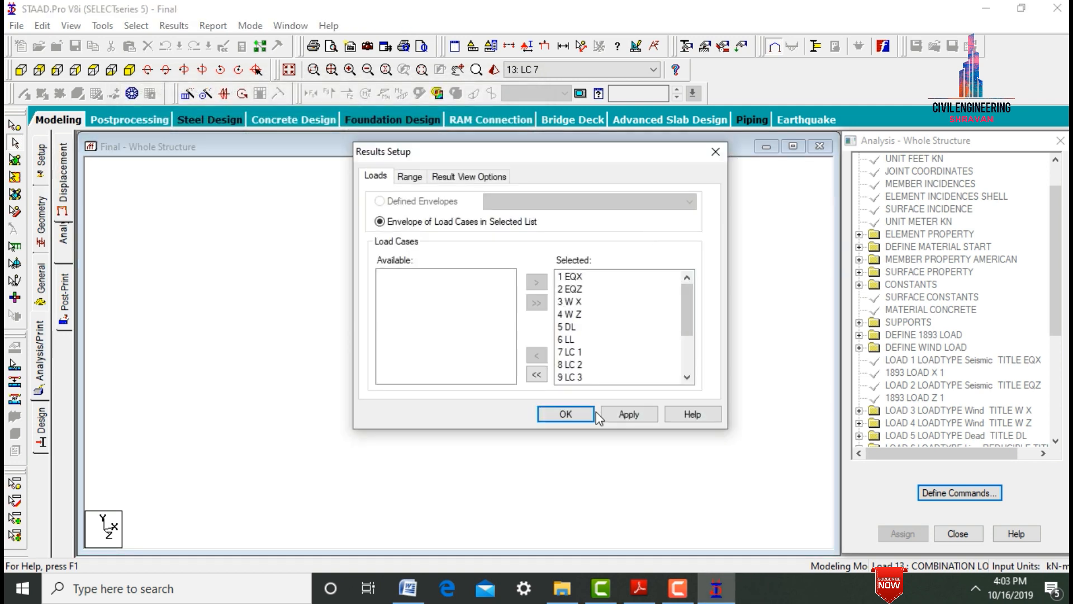
pyautogui.click(619, 420)
pyautogui.click(568, 413)
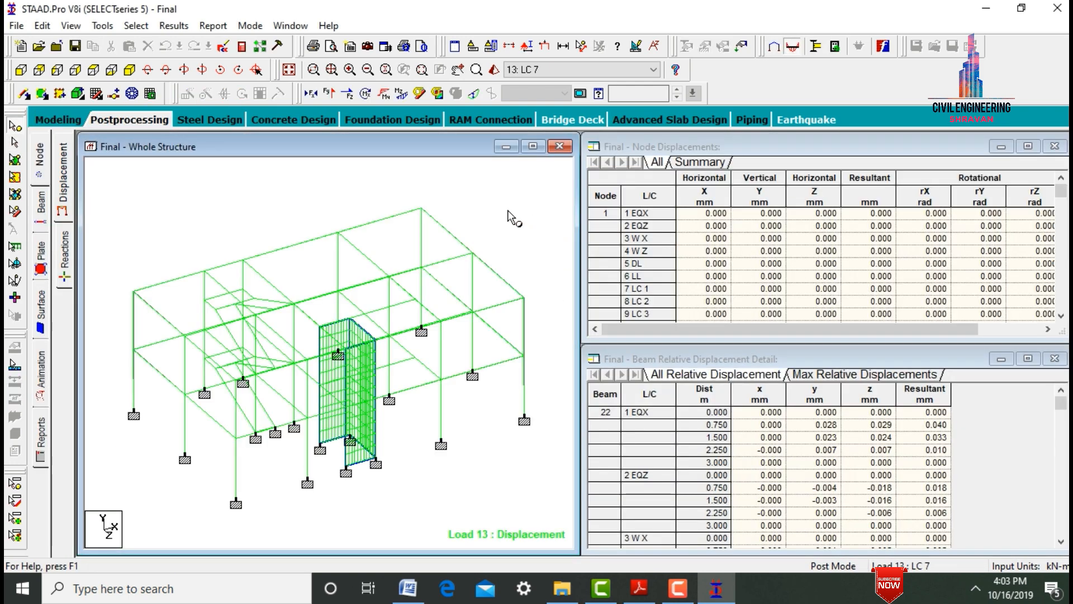
# Examine the structure's displacement for each load combination from LC 1 to LC 9
pyautogui.click(520, 70)
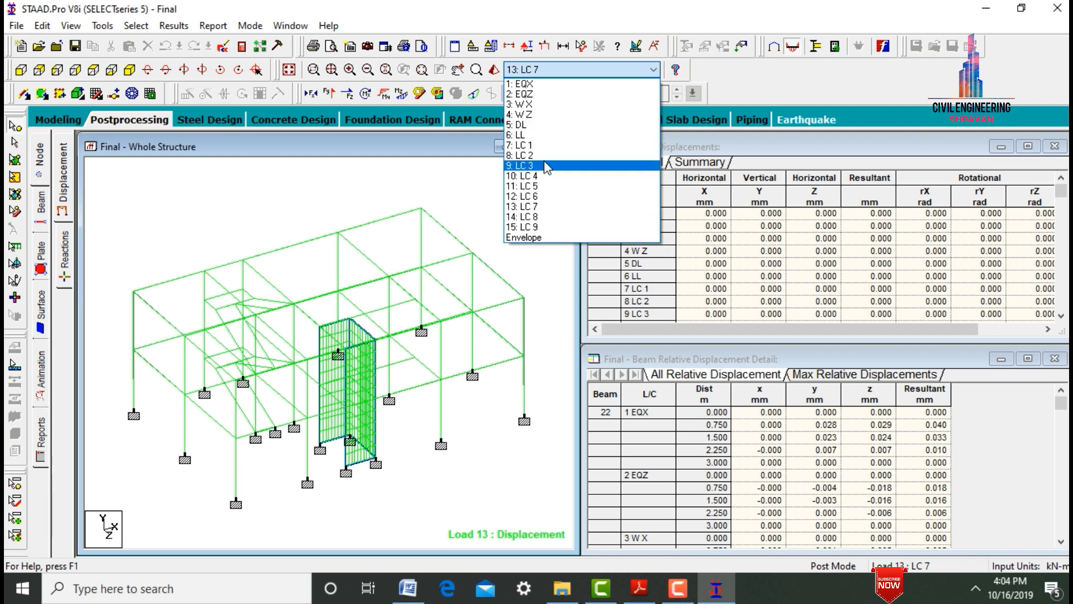
pyautogui.click(537, 145)
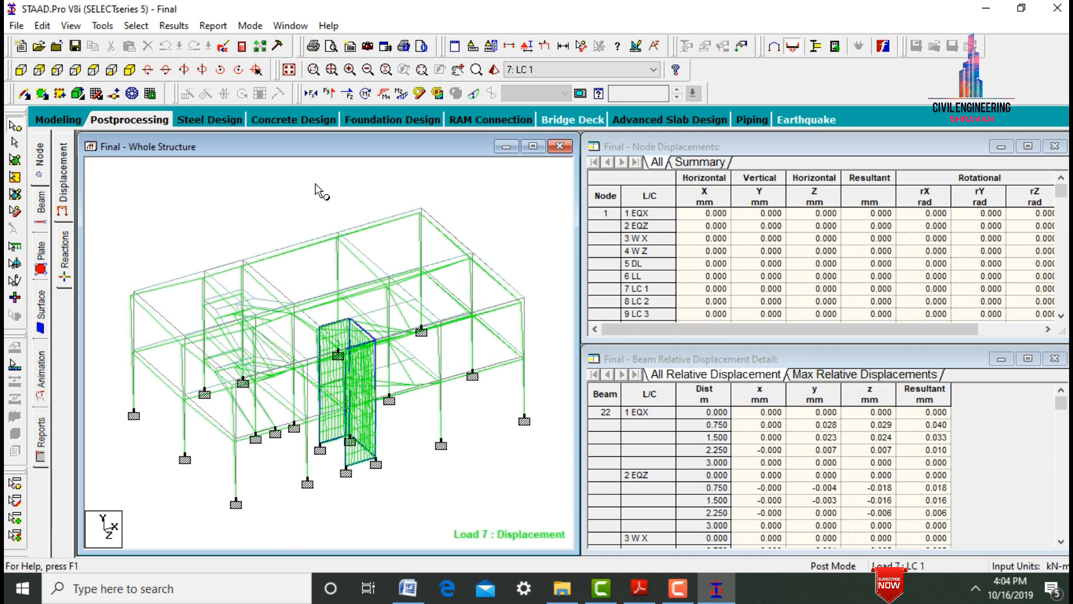
pyautogui.press('Down')
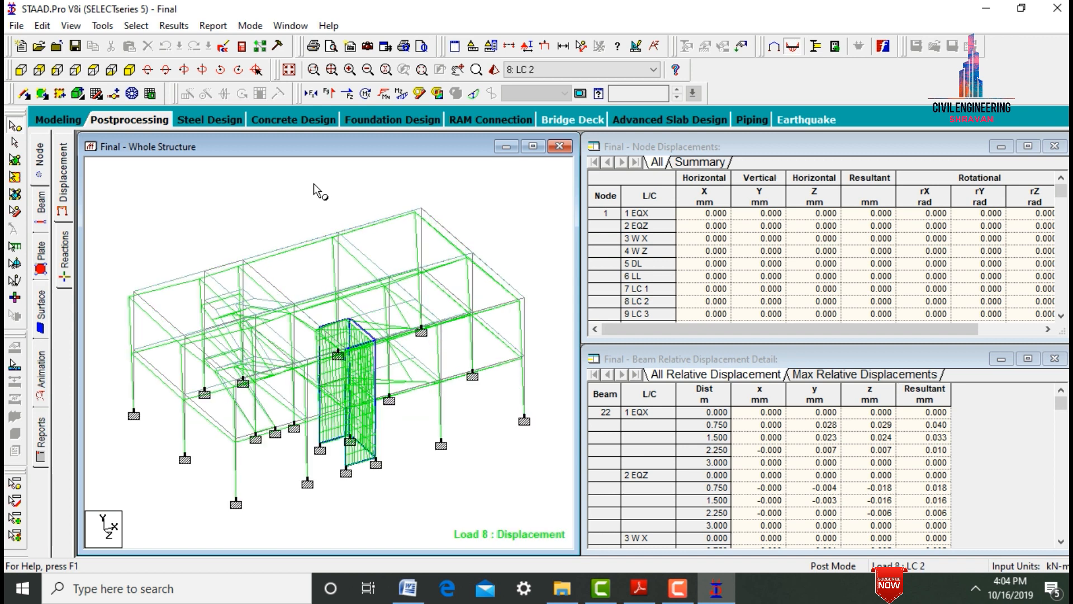
pyautogui.press('Down')
pyautogui.press('Down')
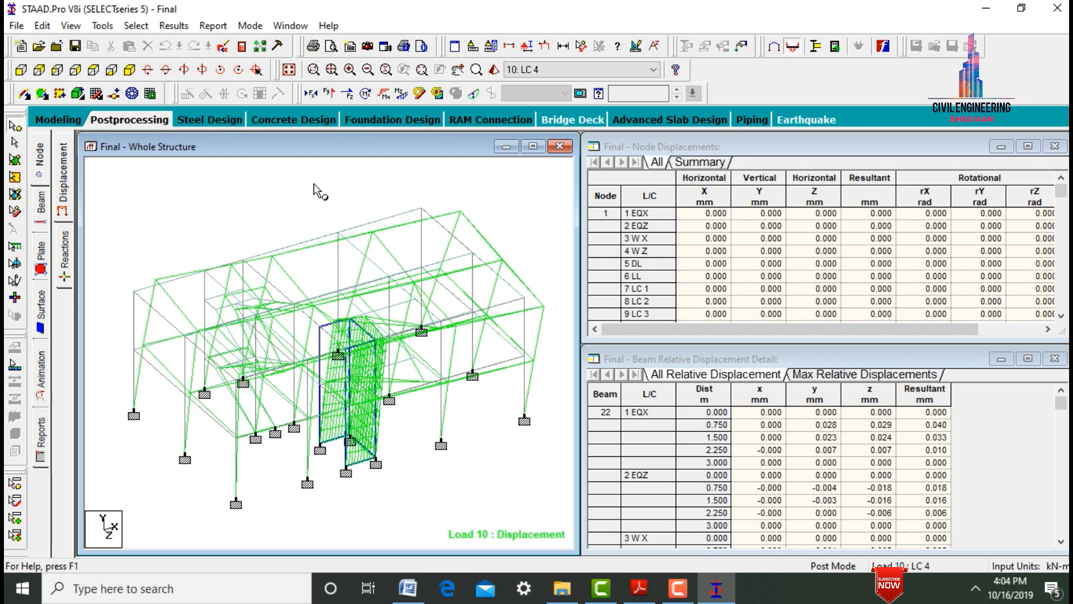
pyautogui.press('Down')
pyautogui.press('Down')
pyautogui.press('Down')
pyautogui.press('Down')
pyautogui.press('Down')
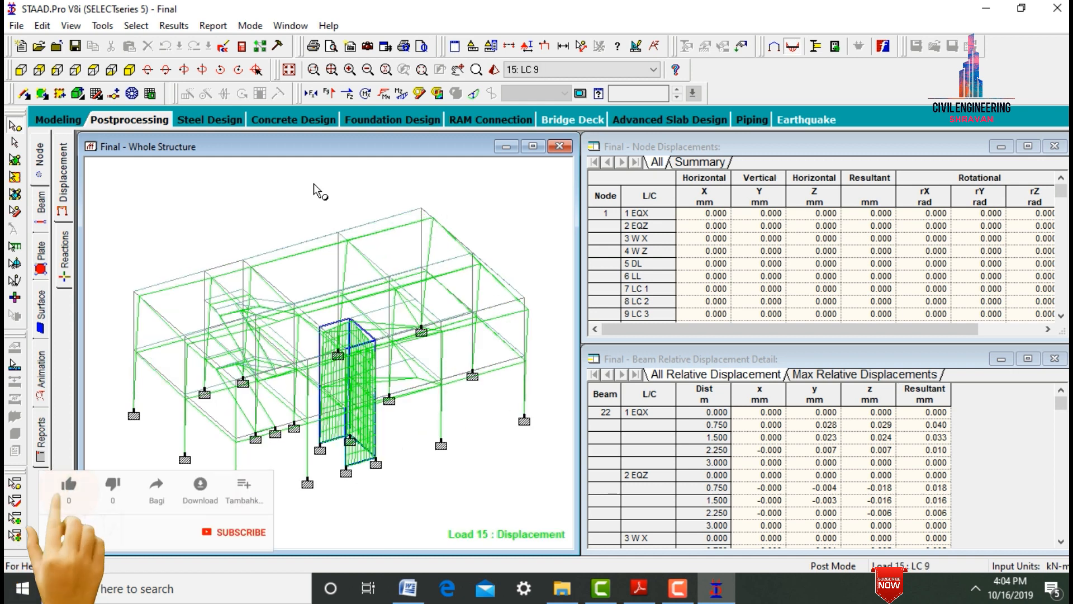
# Show the Shear Y diagram without the displacement and examine it for load combinations LC 1 to LC 9
pyautogui.click(330, 94)
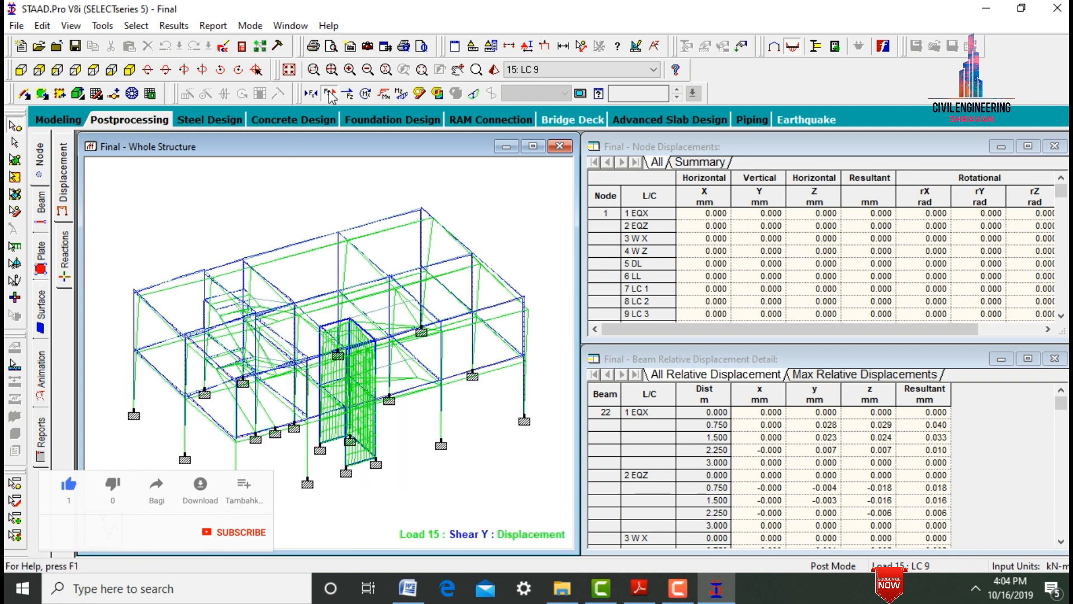
pyautogui.click(474, 94)
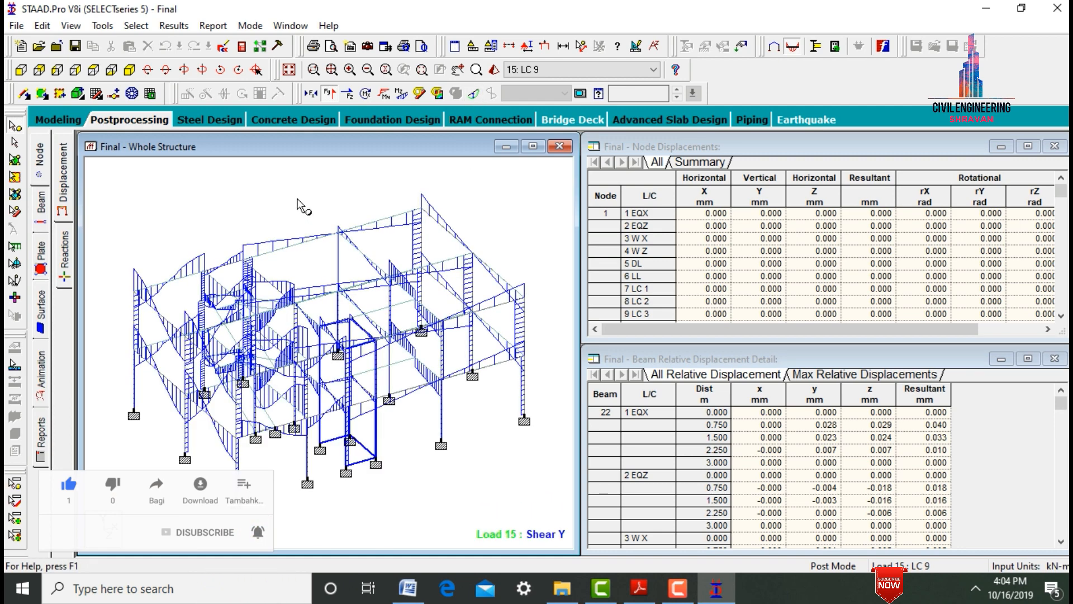
pyautogui.click(545, 71)
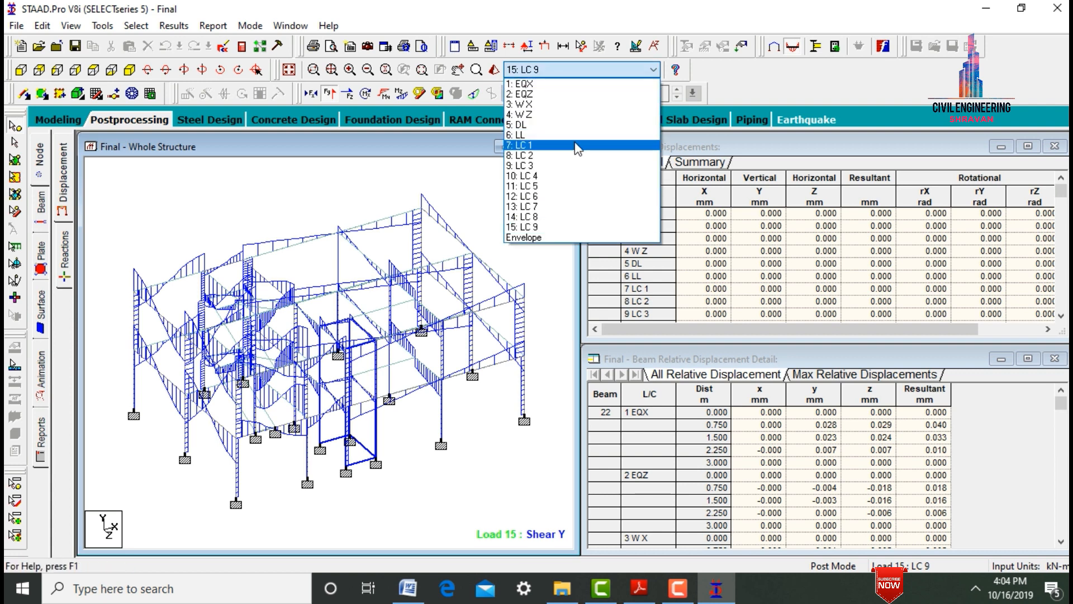
pyautogui.click(578, 147)
pyautogui.press('Down')
pyautogui.press('Down')
pyautogui.press('Down')
pyautogui.press('Down')
pyautogui.press('Down')
pyautogui.press('Down')
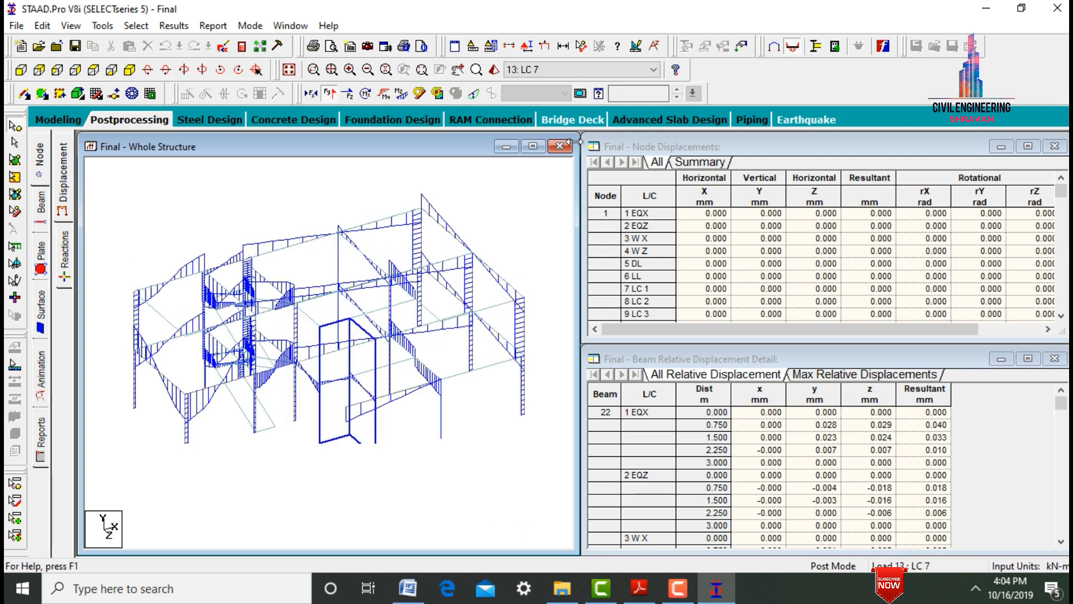
pyautogui.press('Down')
pyautogui.press('Down')
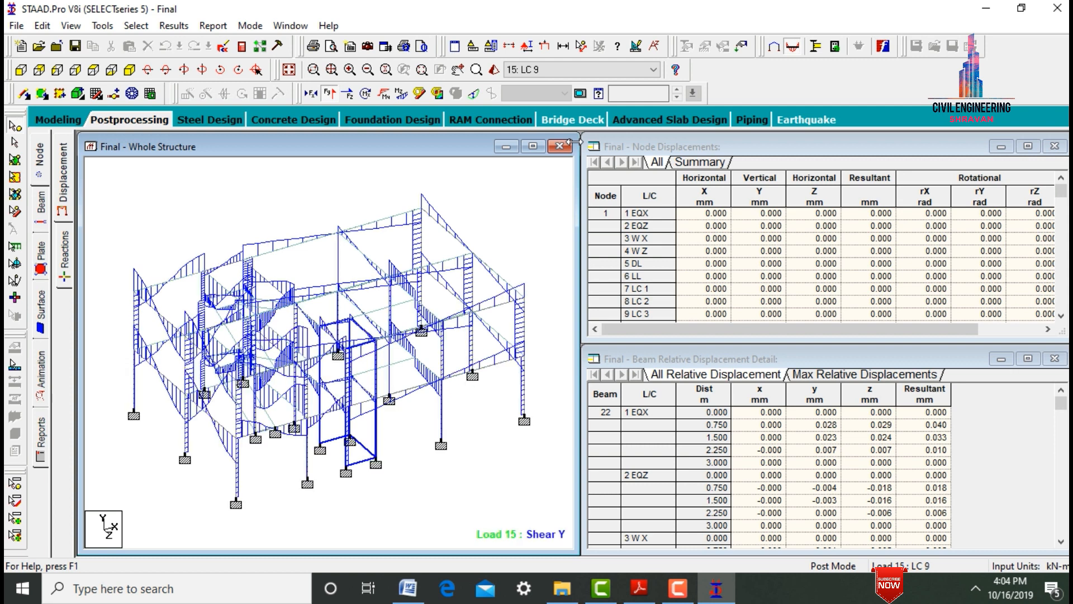
# Replace the Shear Y diagram with Bending Z and examine it for load combinations LC 1 to LC 8
pyautogui.click(330, 94)
pyautogui.click(397, 96)
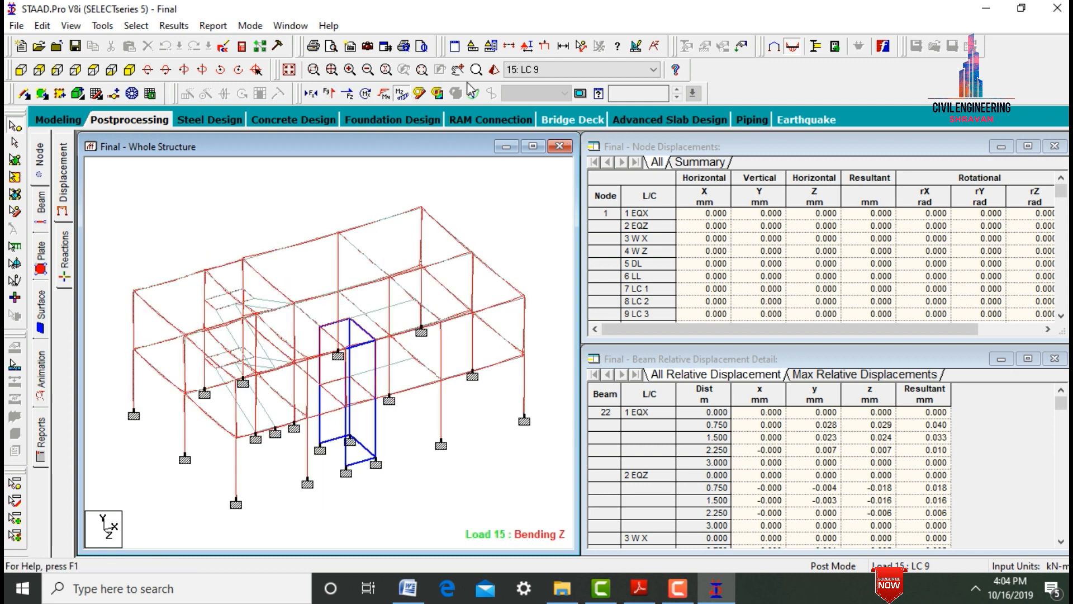
pyautogui.click(545, 69)
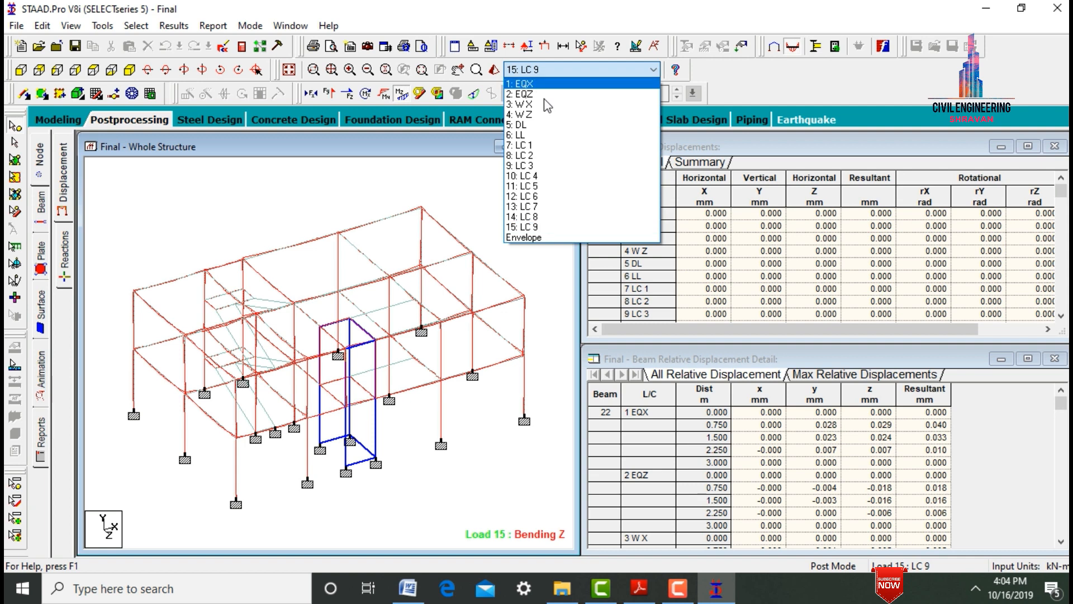
pyautogui.click(553, 145)
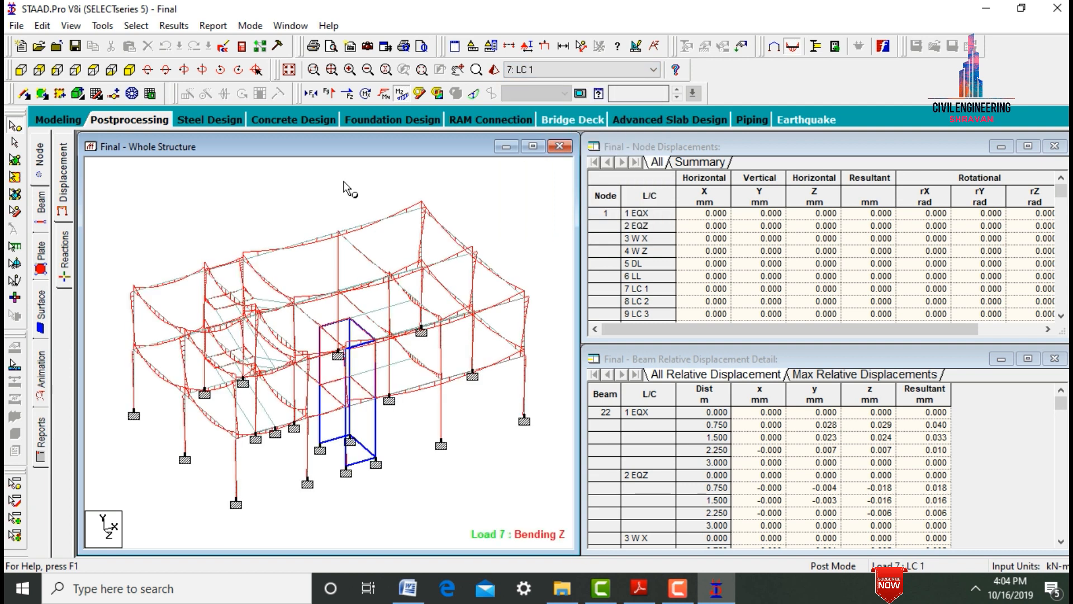
pyautogui.press('Down')
pyautogui.press('Down')
pyautogui.press('Down')
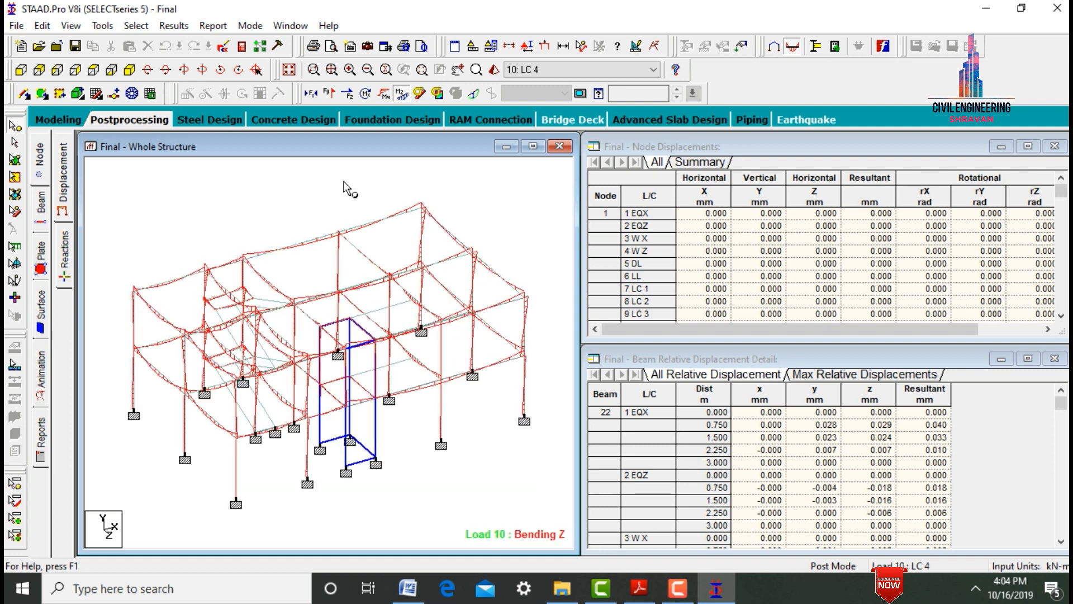
pyautogui.press('Down')
pyautogui.press('Down')
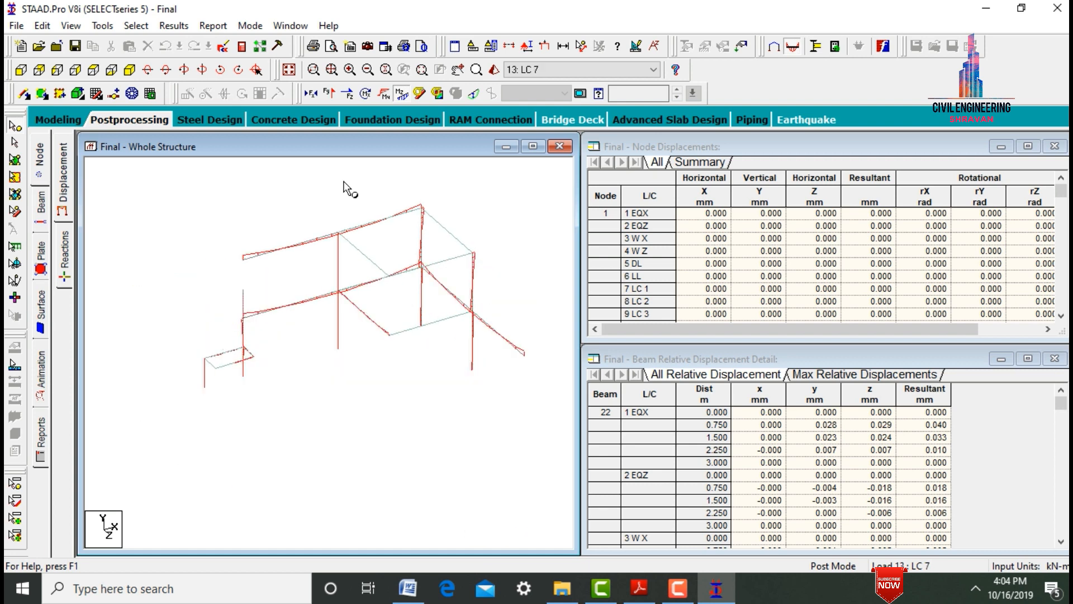
pyautogui.press('Down')
pyautogui.press('Down')
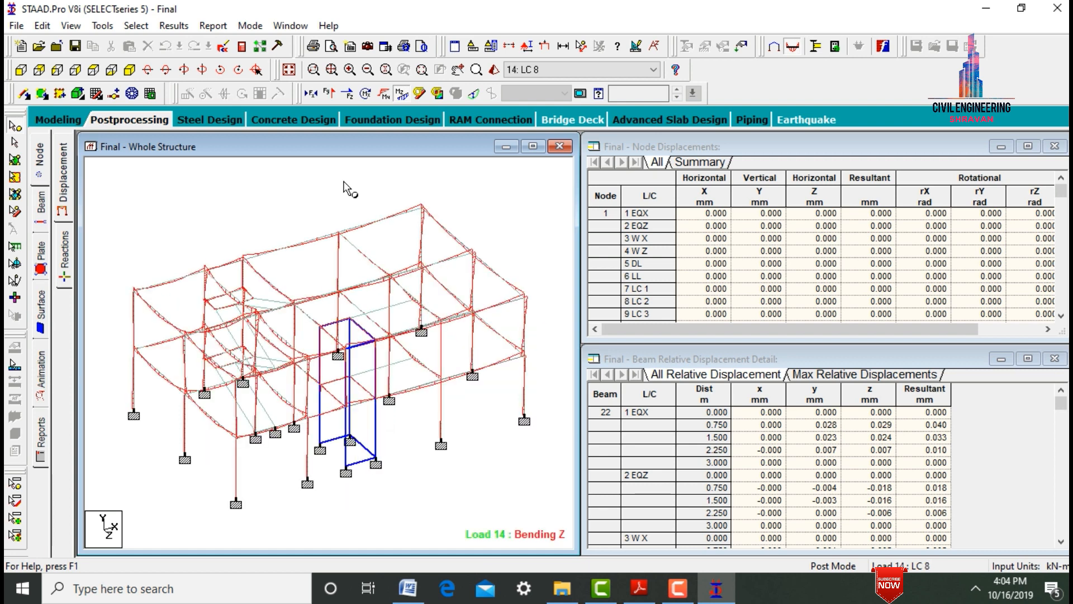